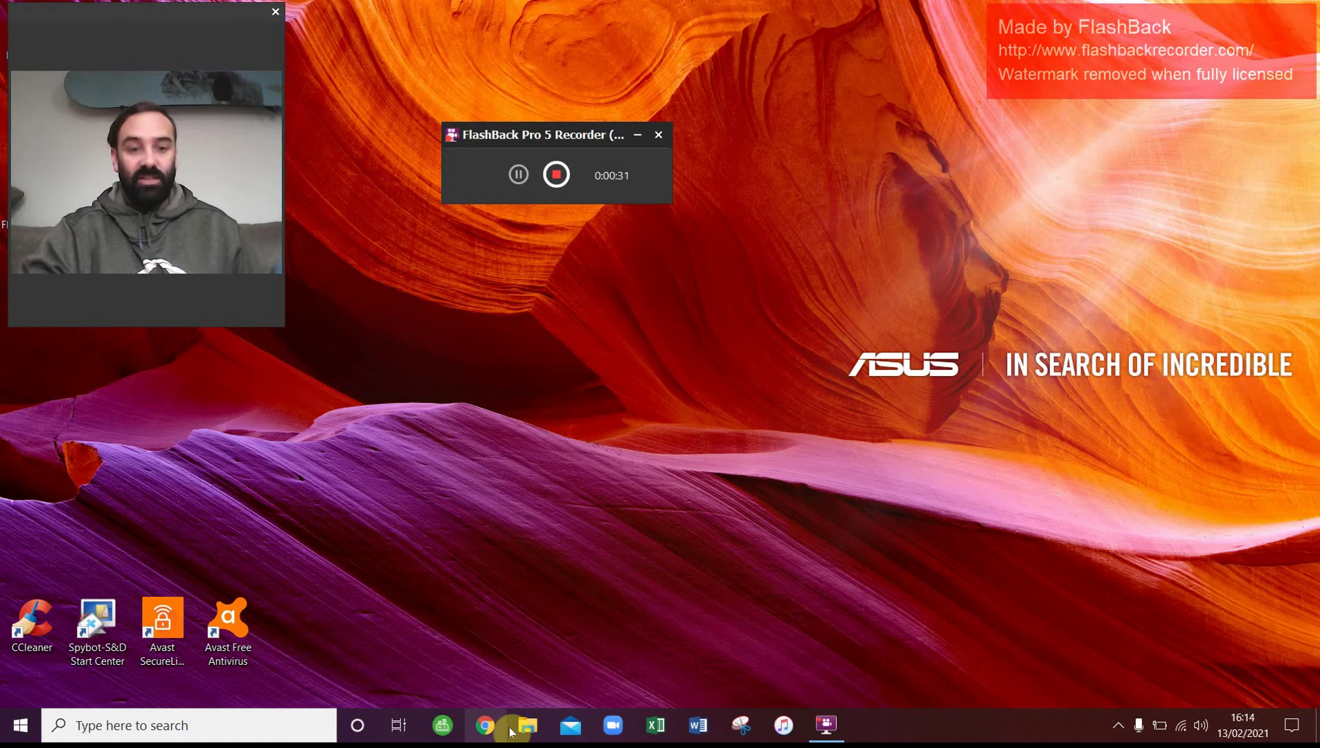
Open Windows Settings from the Start menu and adjust its window size.
click(16, 734)
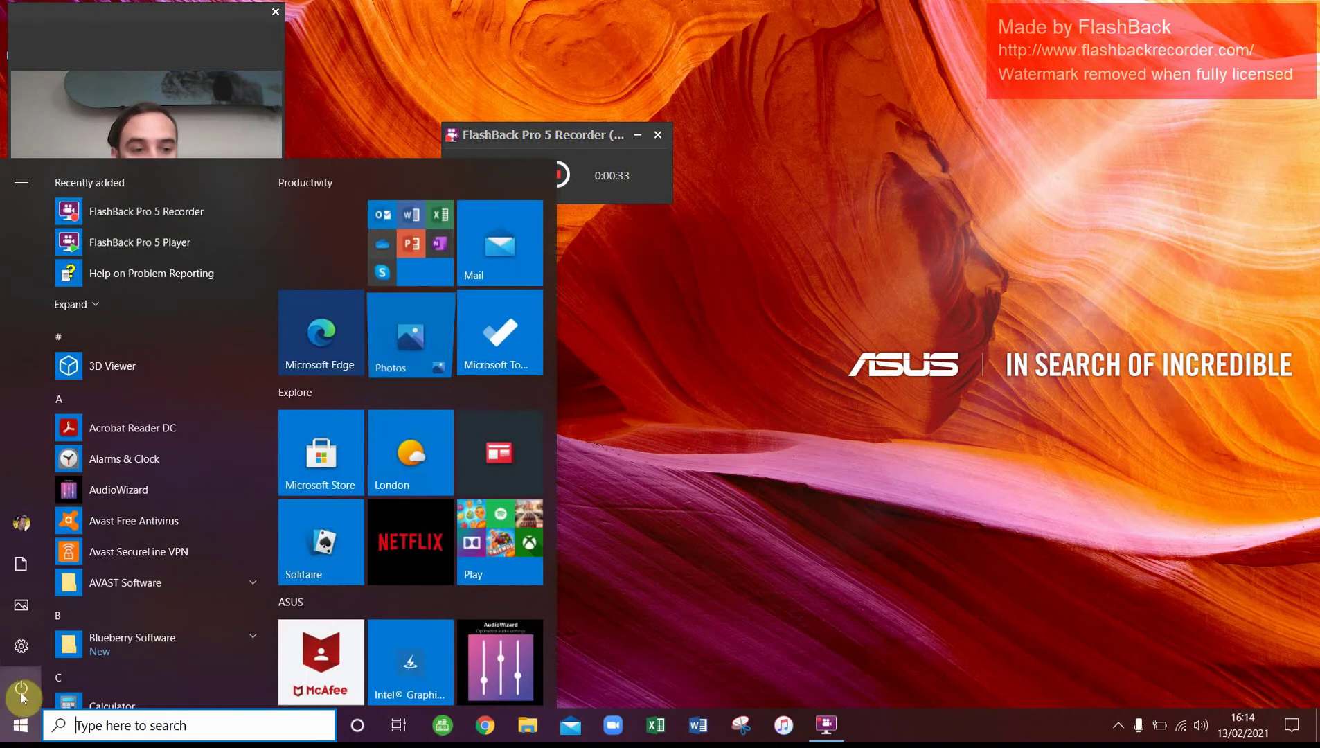
click(4, 725)
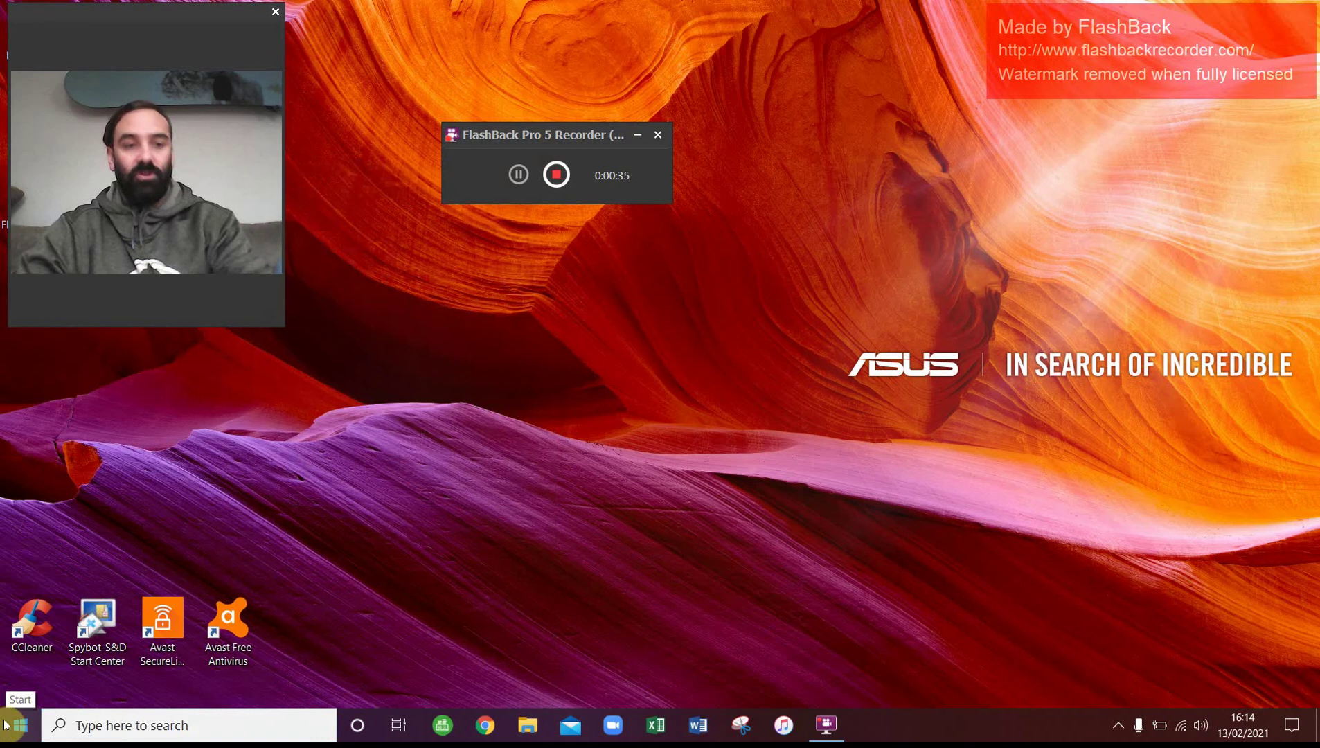
click(5, 726)
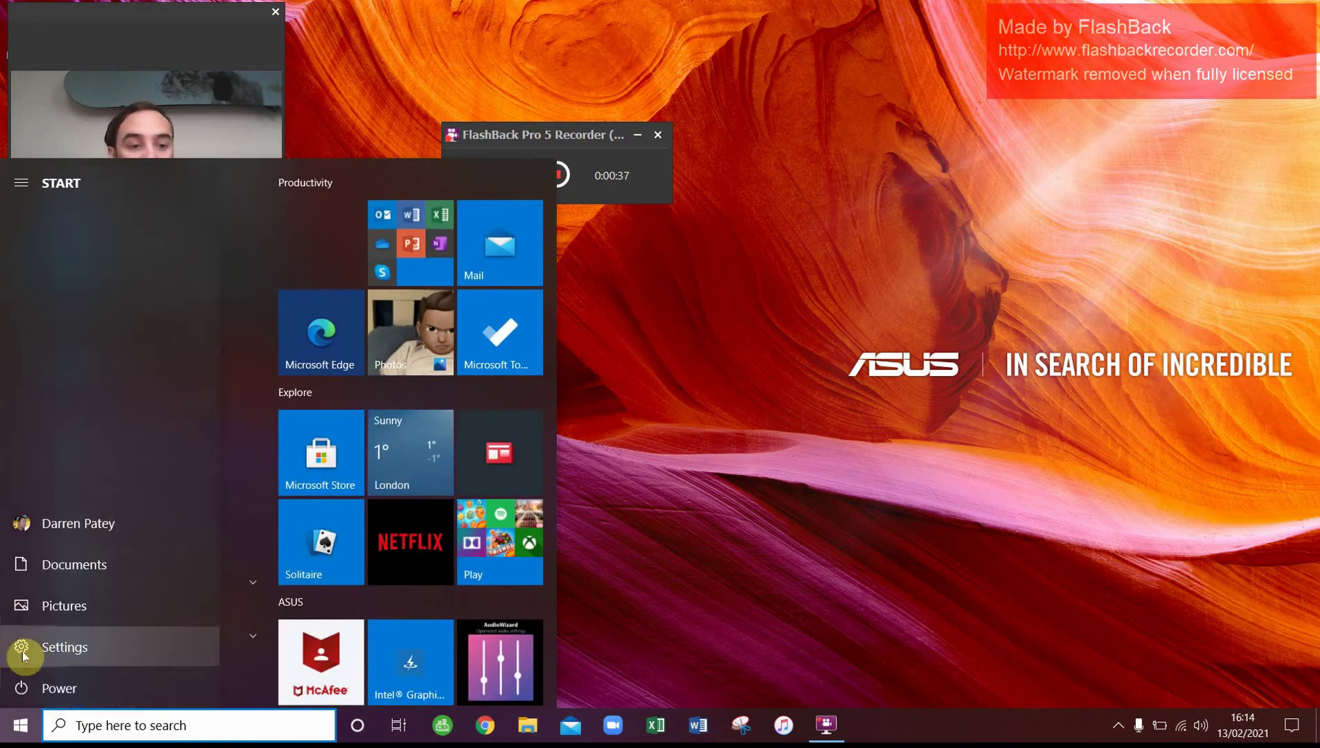
click(32, 649)
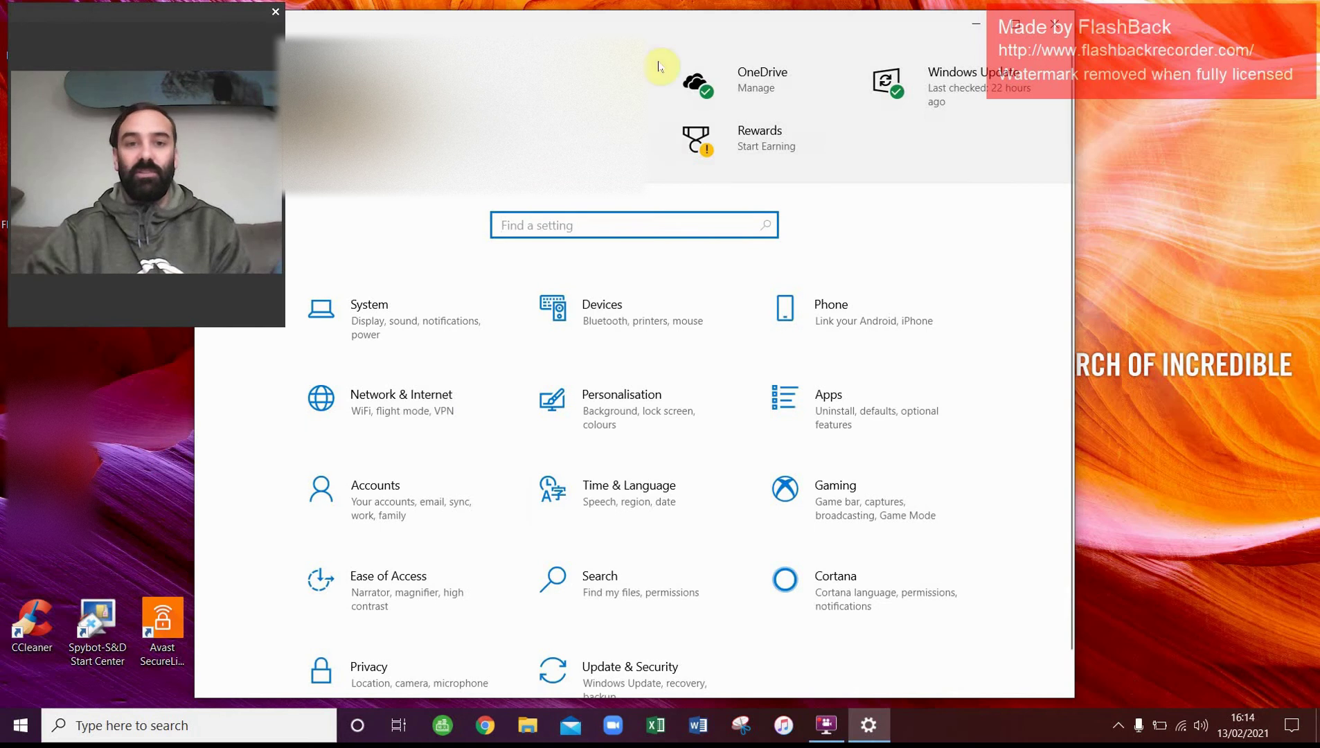
drag(683, 30, 800, 12)
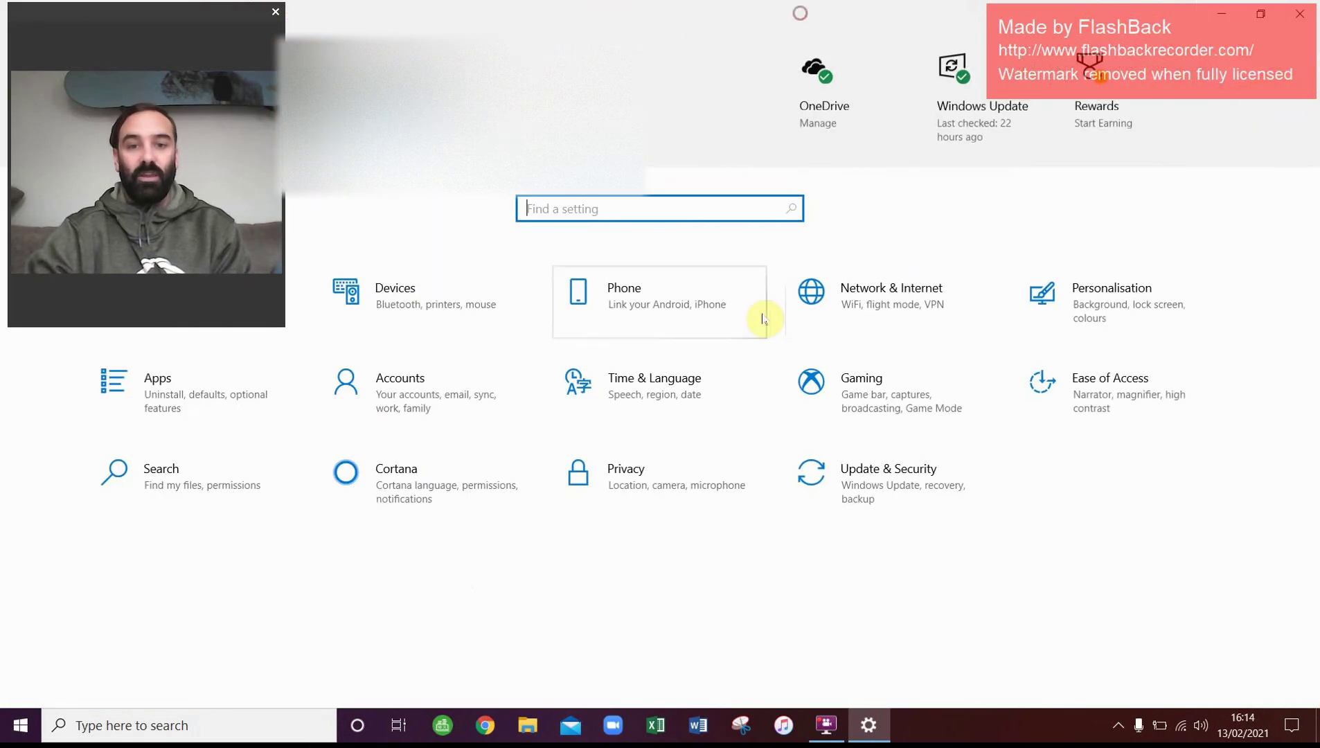
double_click(611, 21)
Go to Update & Security and select the Windows Security page.
scroll(658, 545, down, 1)
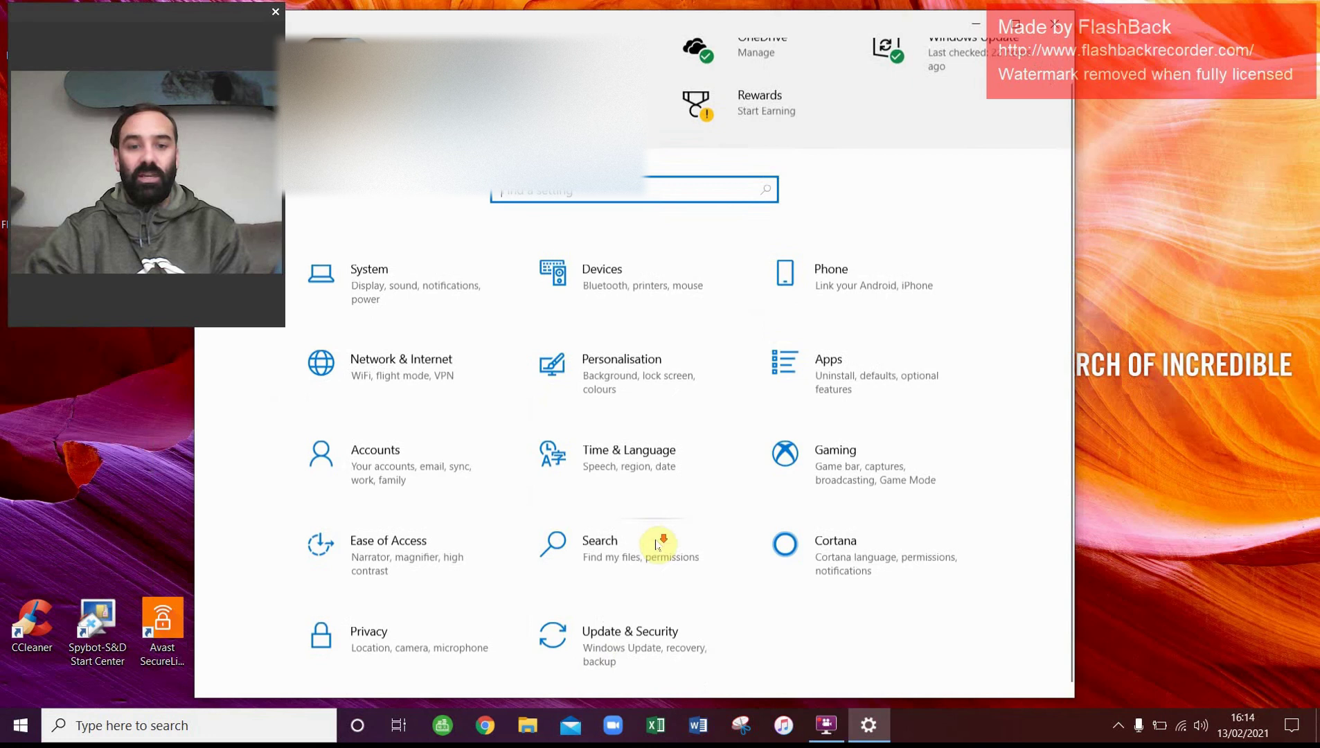
click(634, 646)
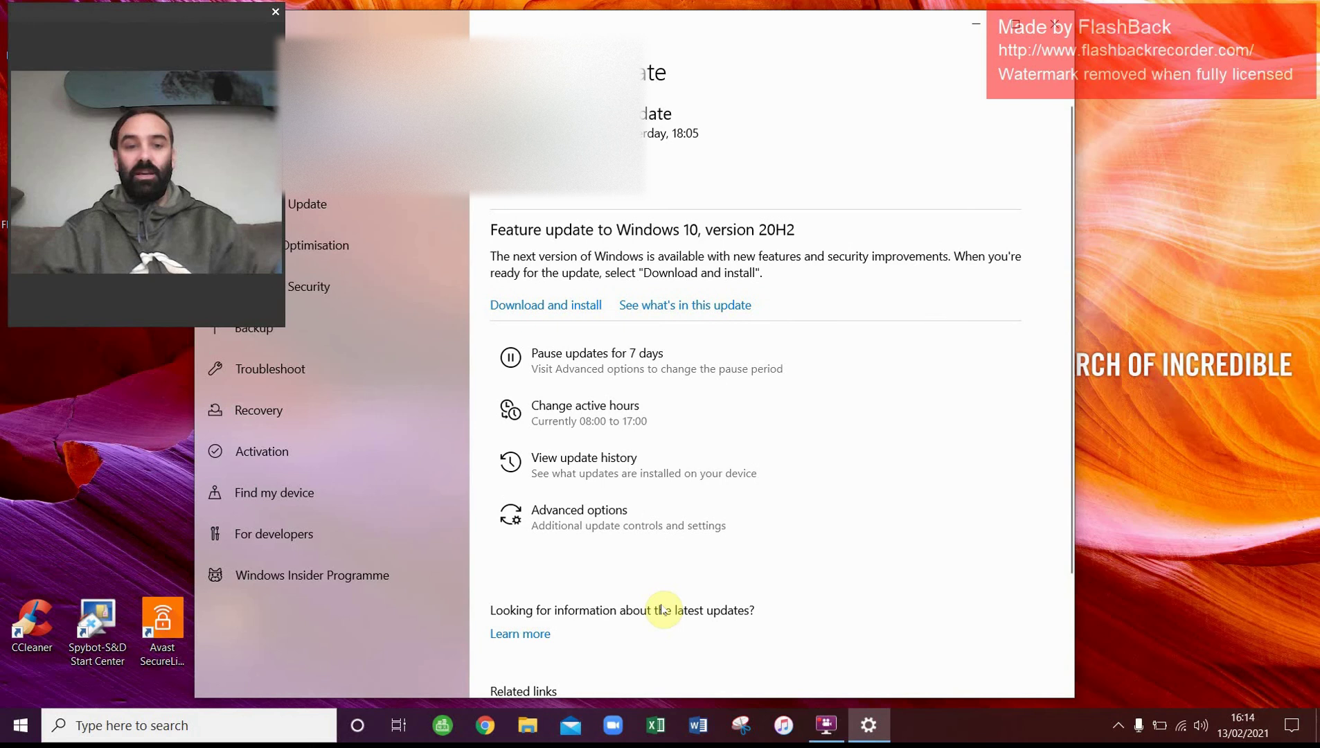
drag(422, 27, 537, 27)
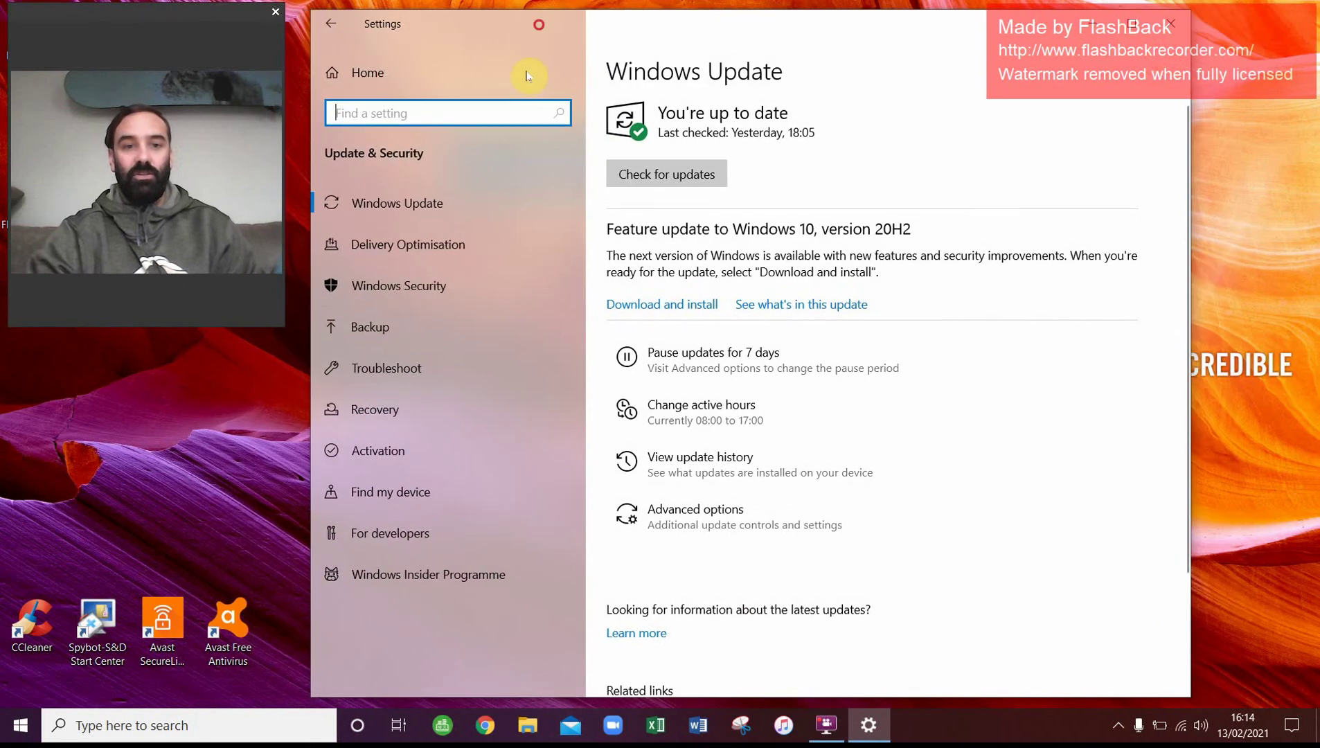
click(412, 304)
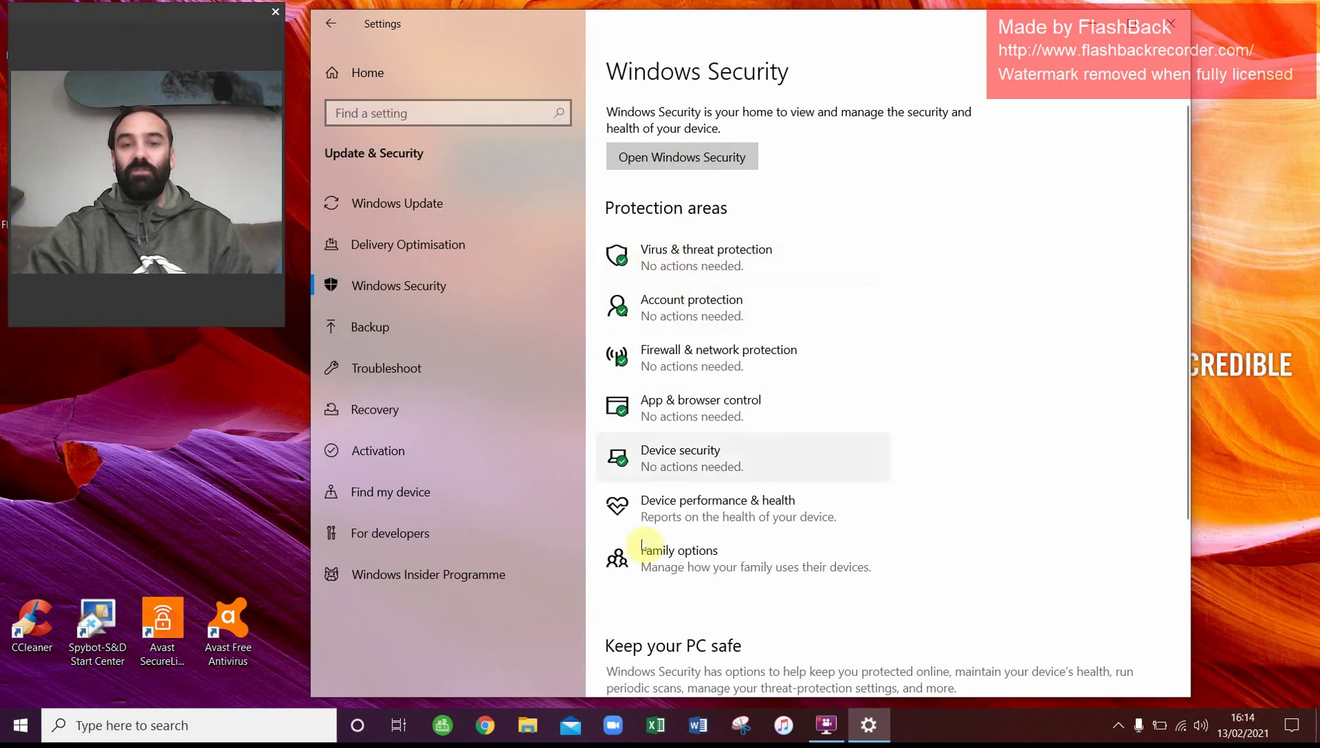
Open the Family options protection area in Windows Security.
click(656, 563)
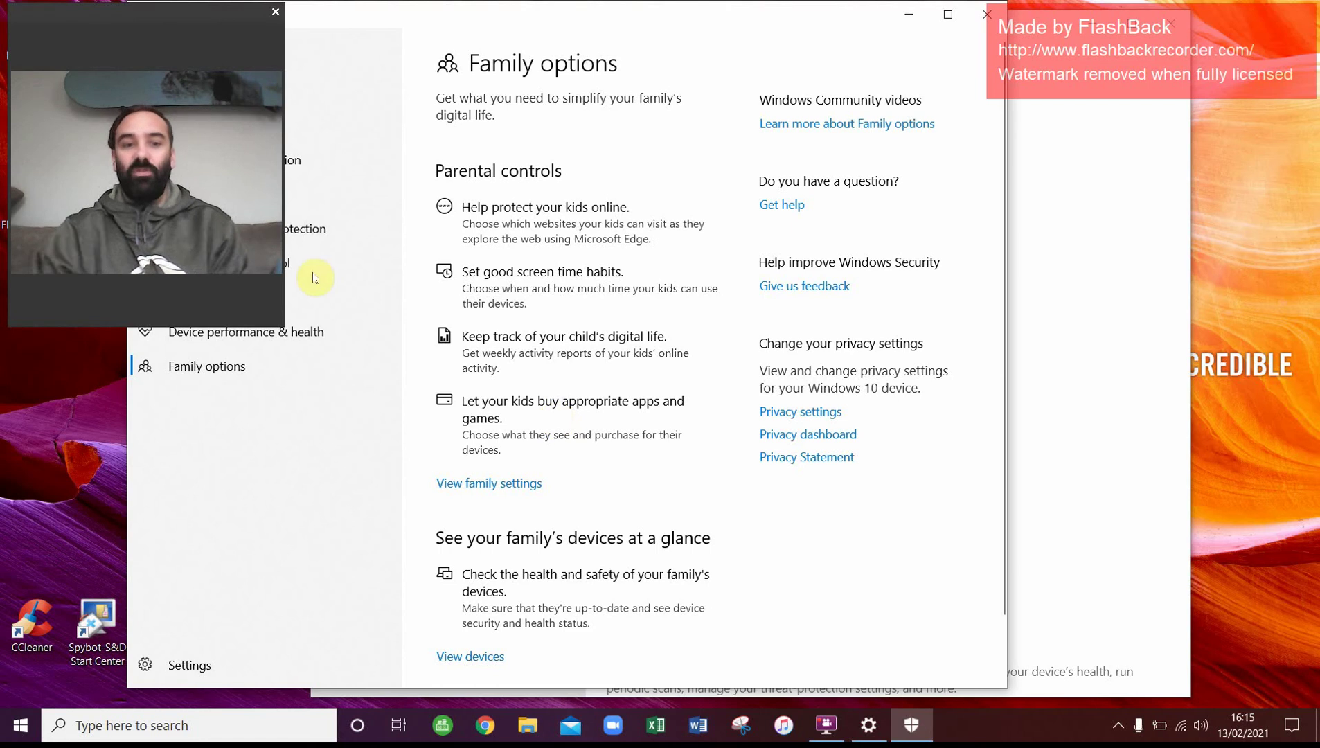
Launch the Microsoft family settings web page in Chrome via View family settings.
click(504, 488)
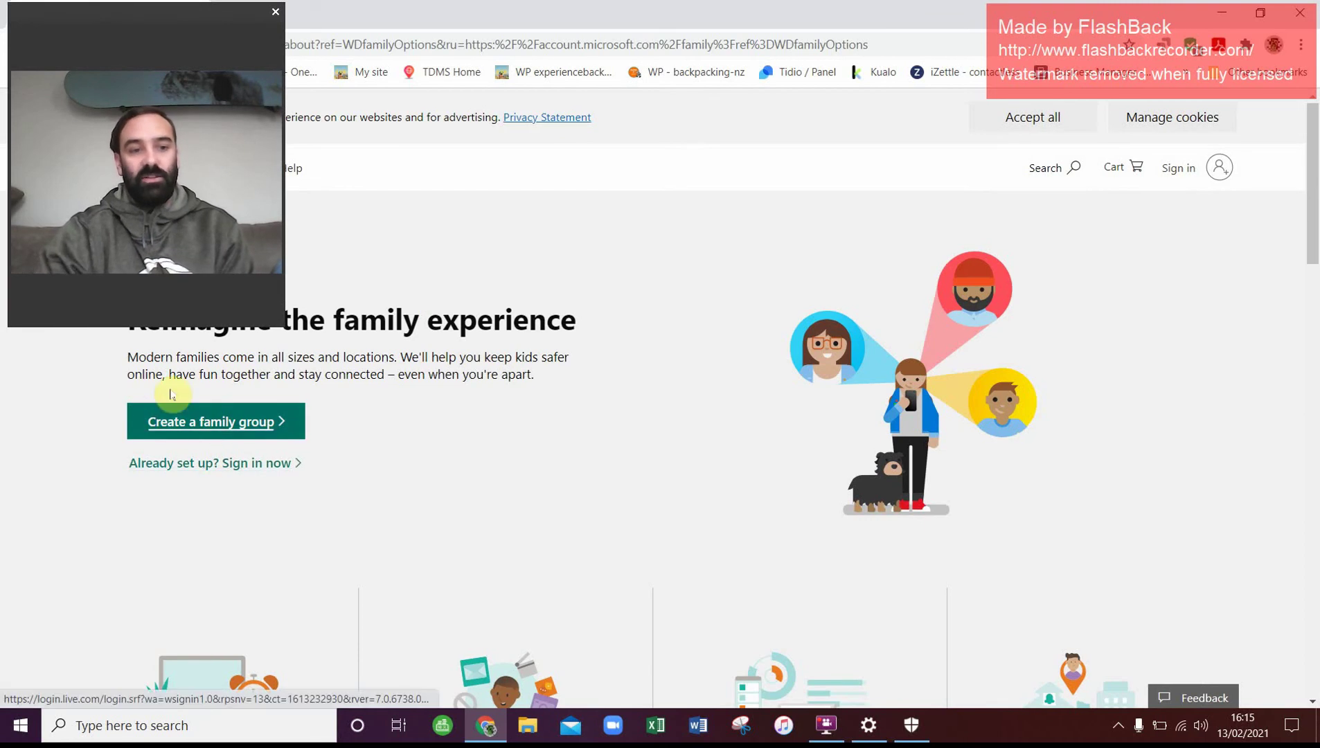
click(197, 421)
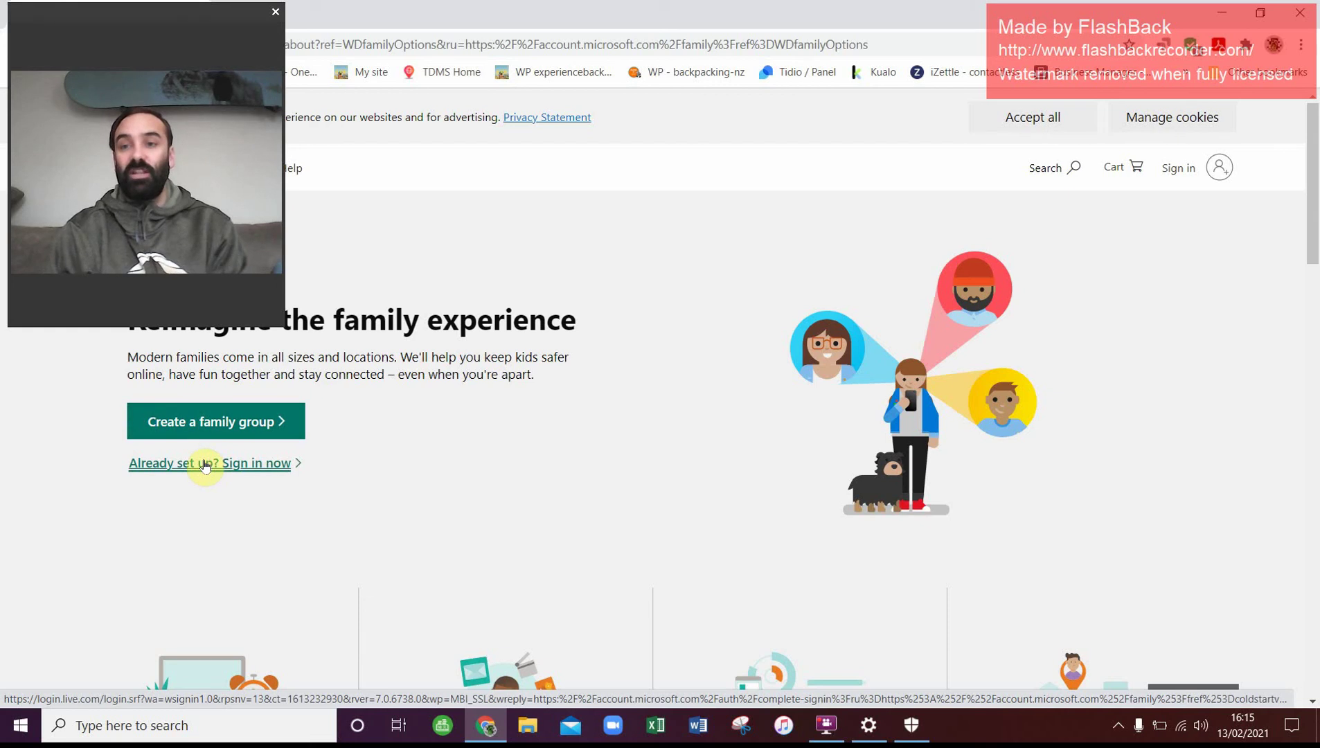
scroll(396, 396, down, 3)
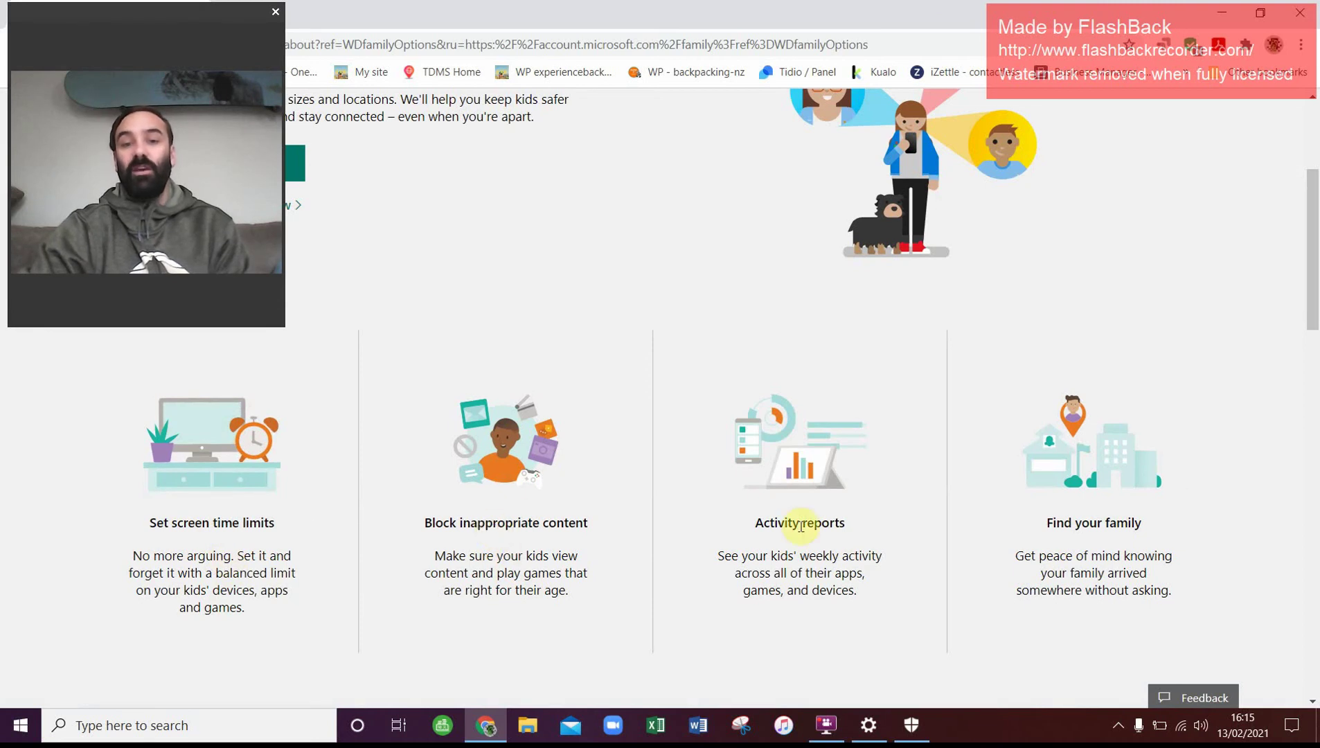
scroll(802, 528, down, 2)
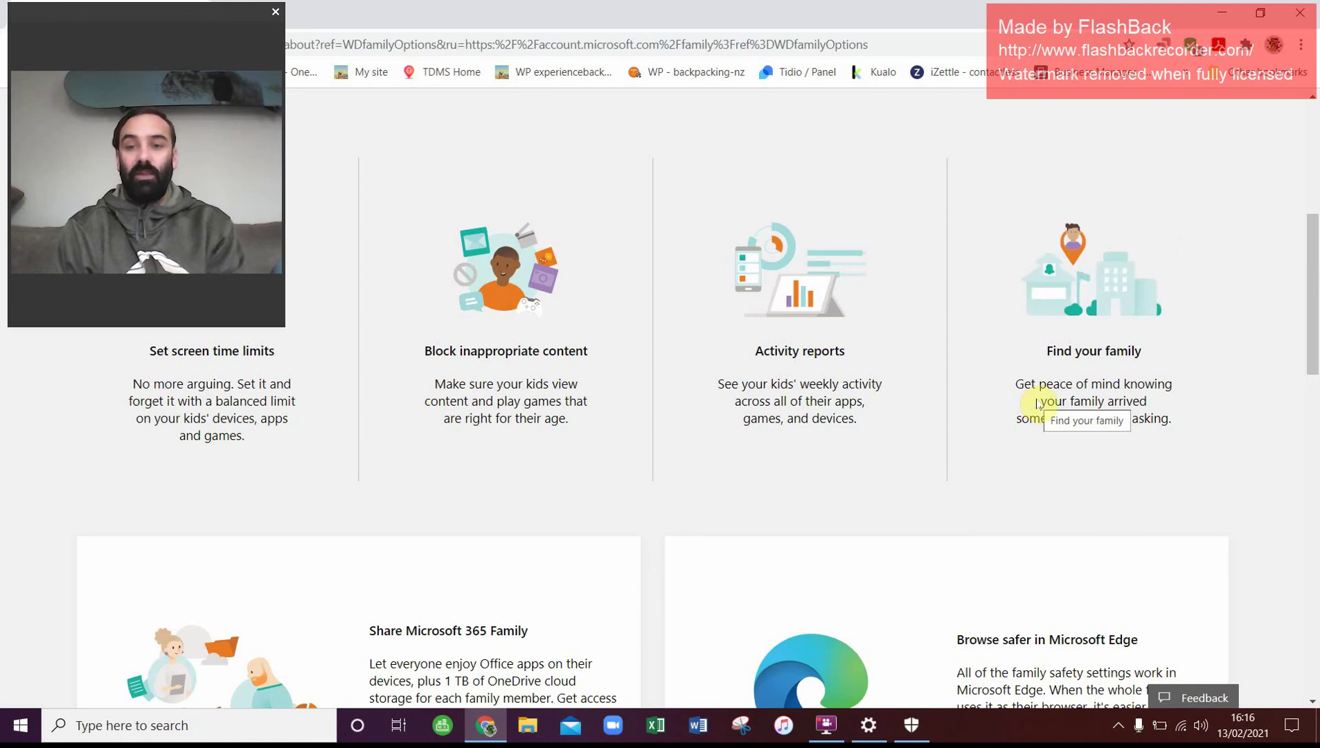
scroll(851, 450, down, 5)
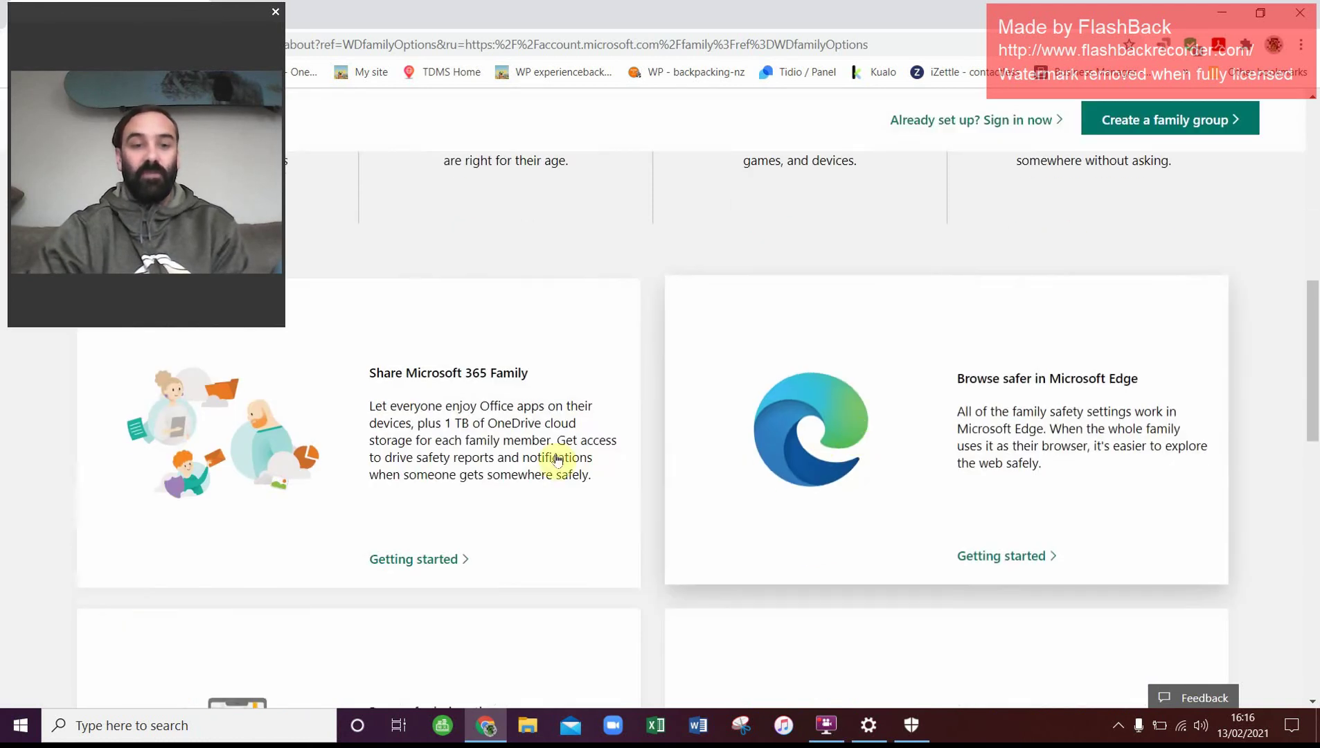
scroll(664, 408, down, 6)
scroll(665, 406, up, 1)
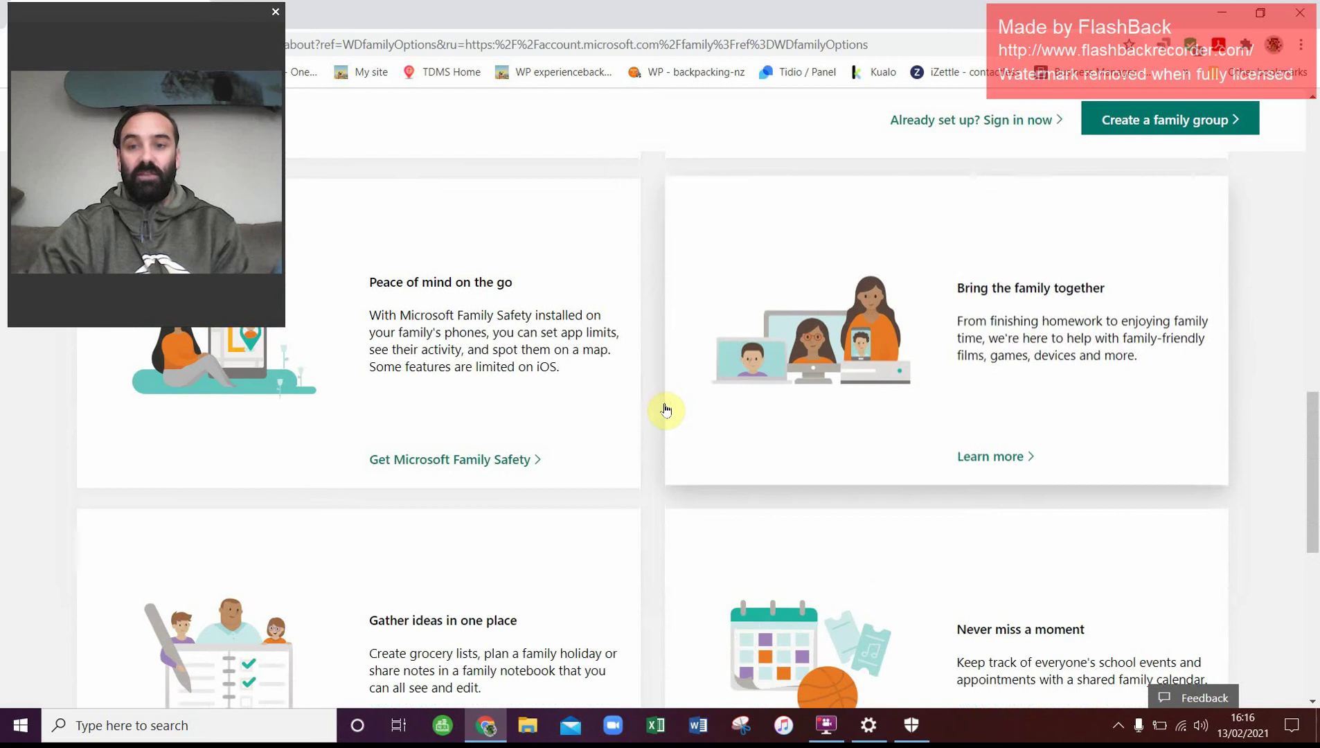
scroll(610, 396, down, 4)
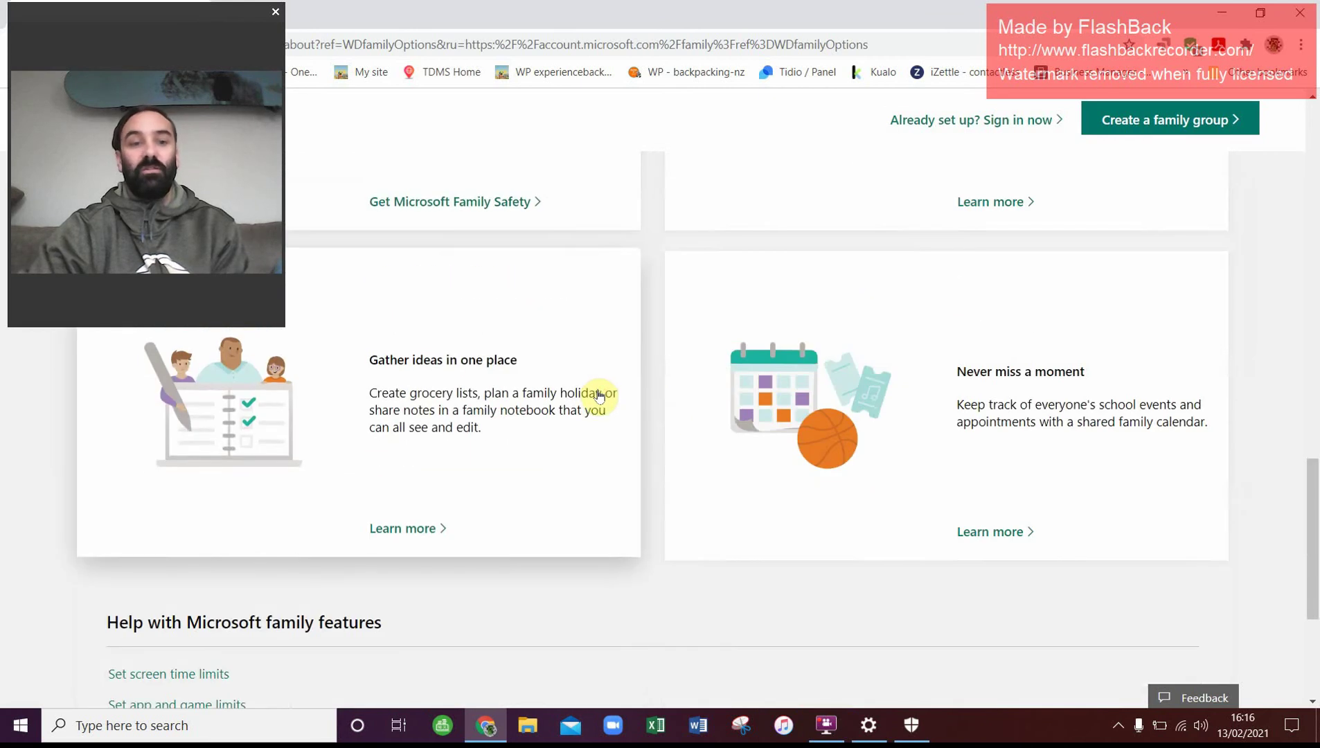
scroll(832, 409, down, 1)
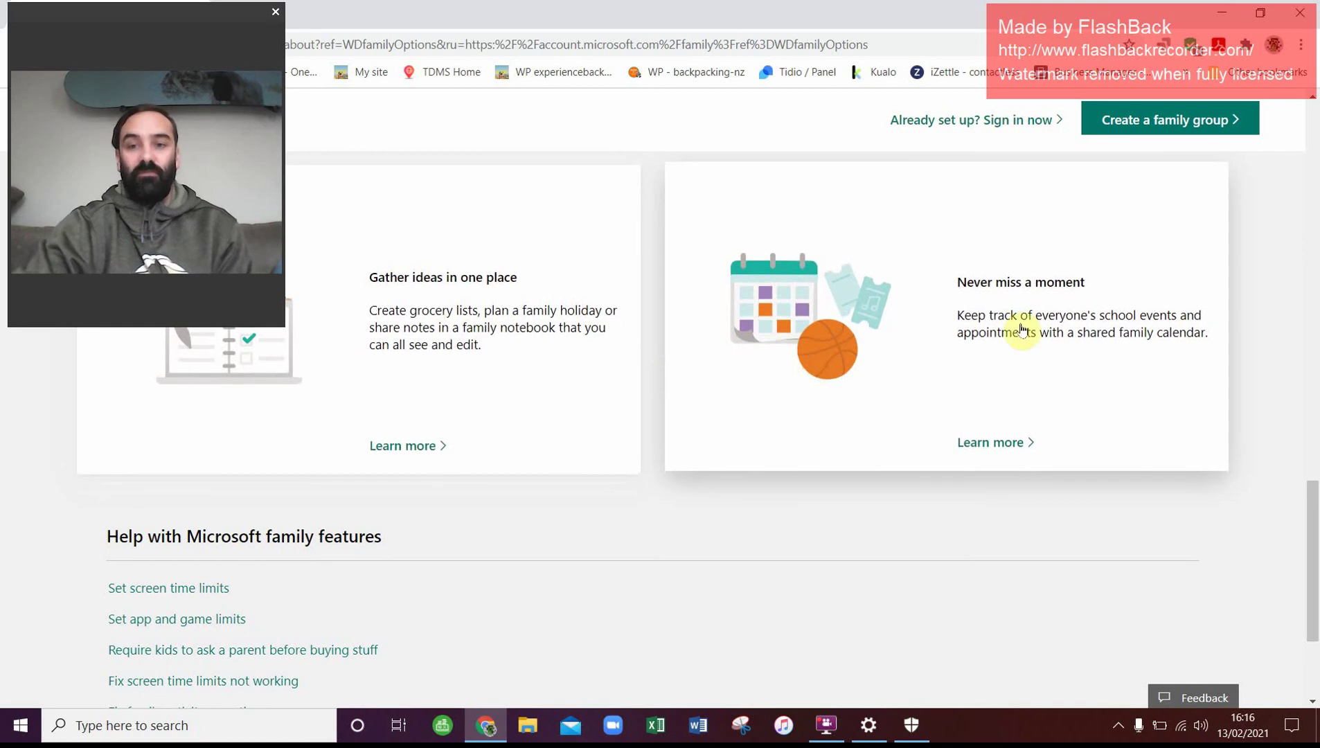
scroll(893, 320, down, 2)
scroll(893, 320, up, 10)
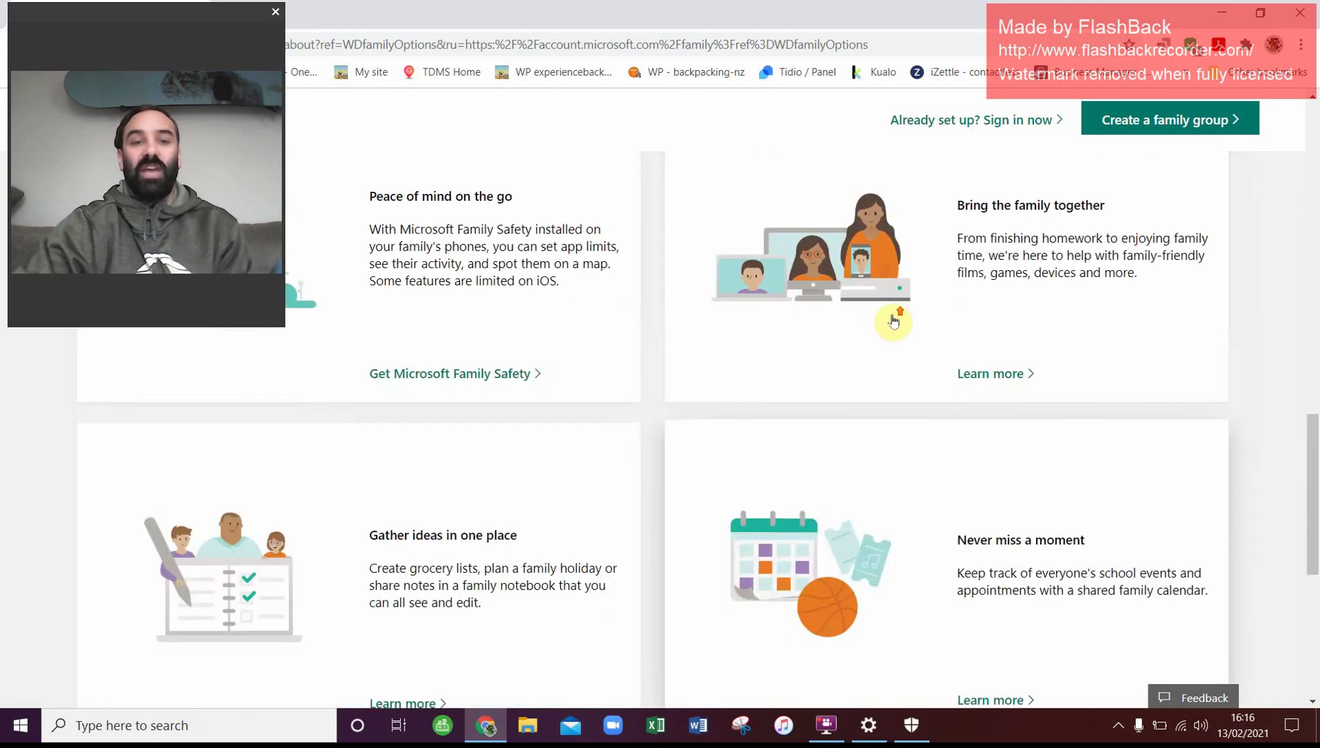
scroll(893, 320, up, 2)
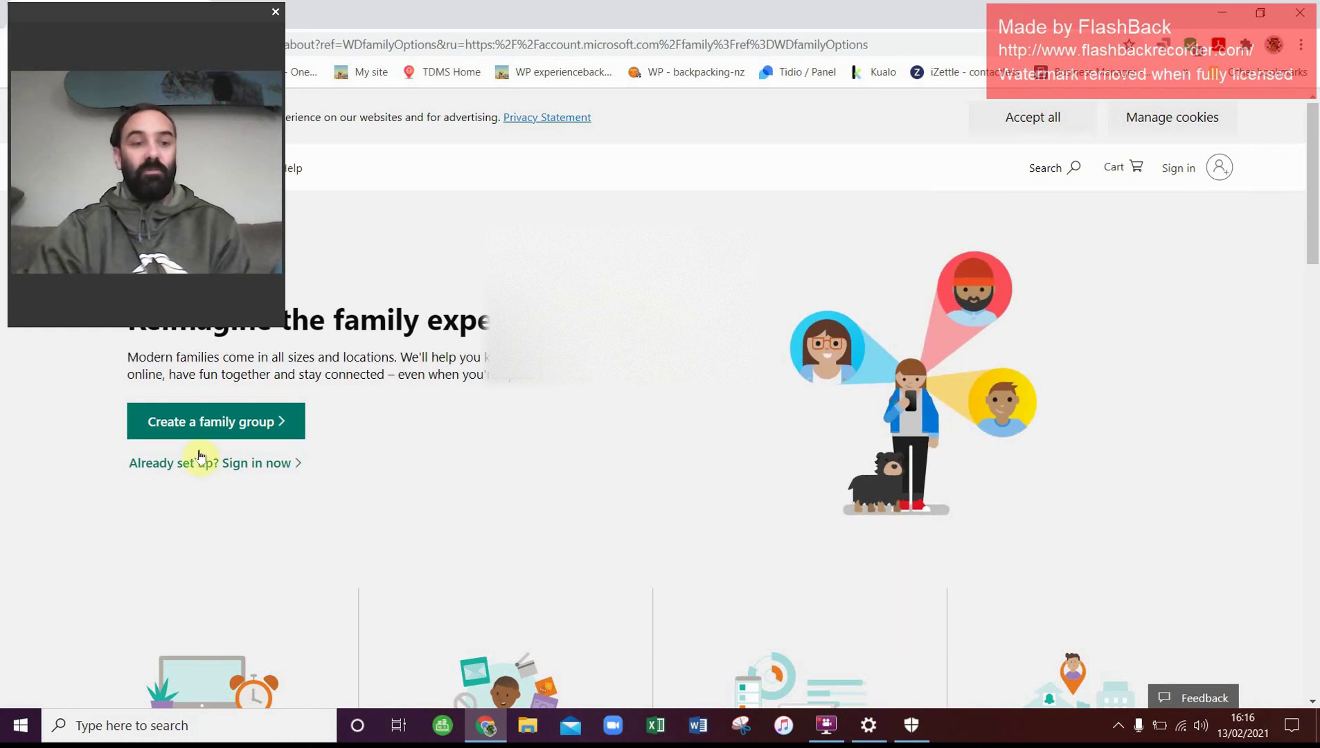
Start creating a family group and sign in to the Microsoft account.
click(217, 429)
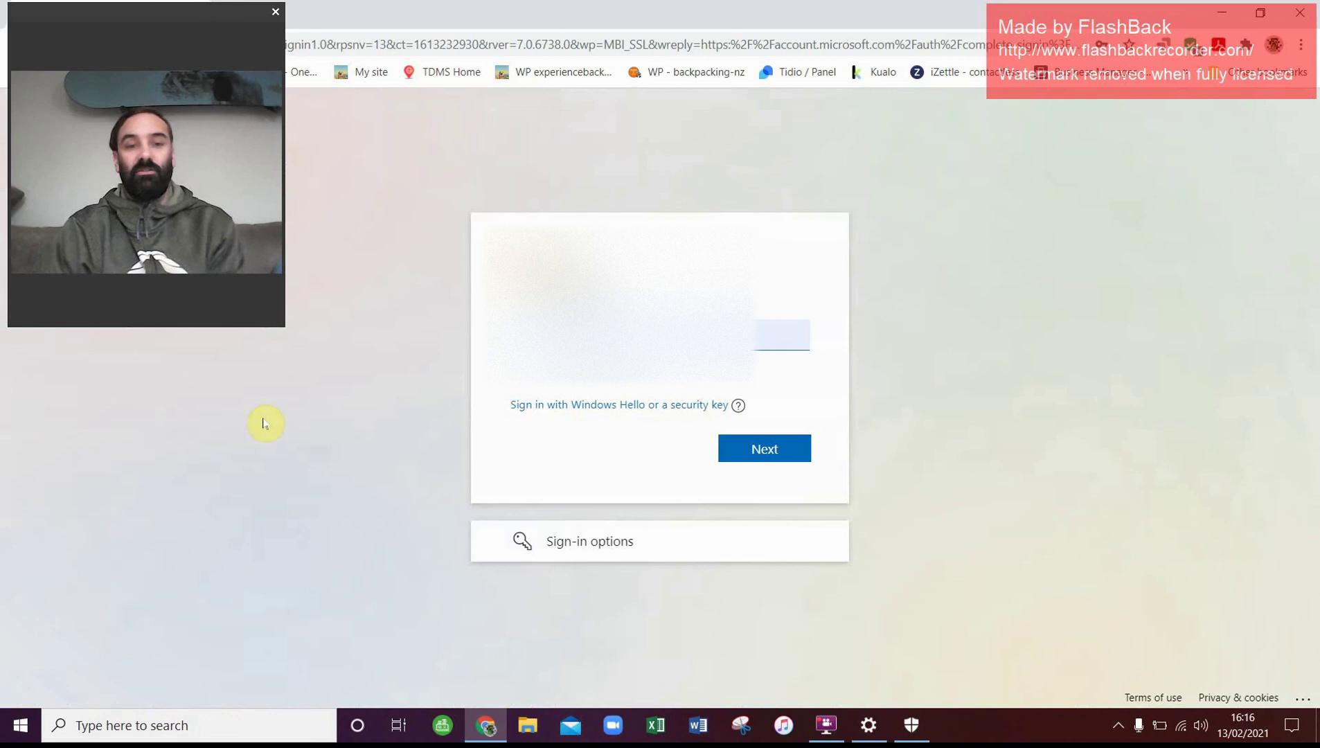
click(781, 447)
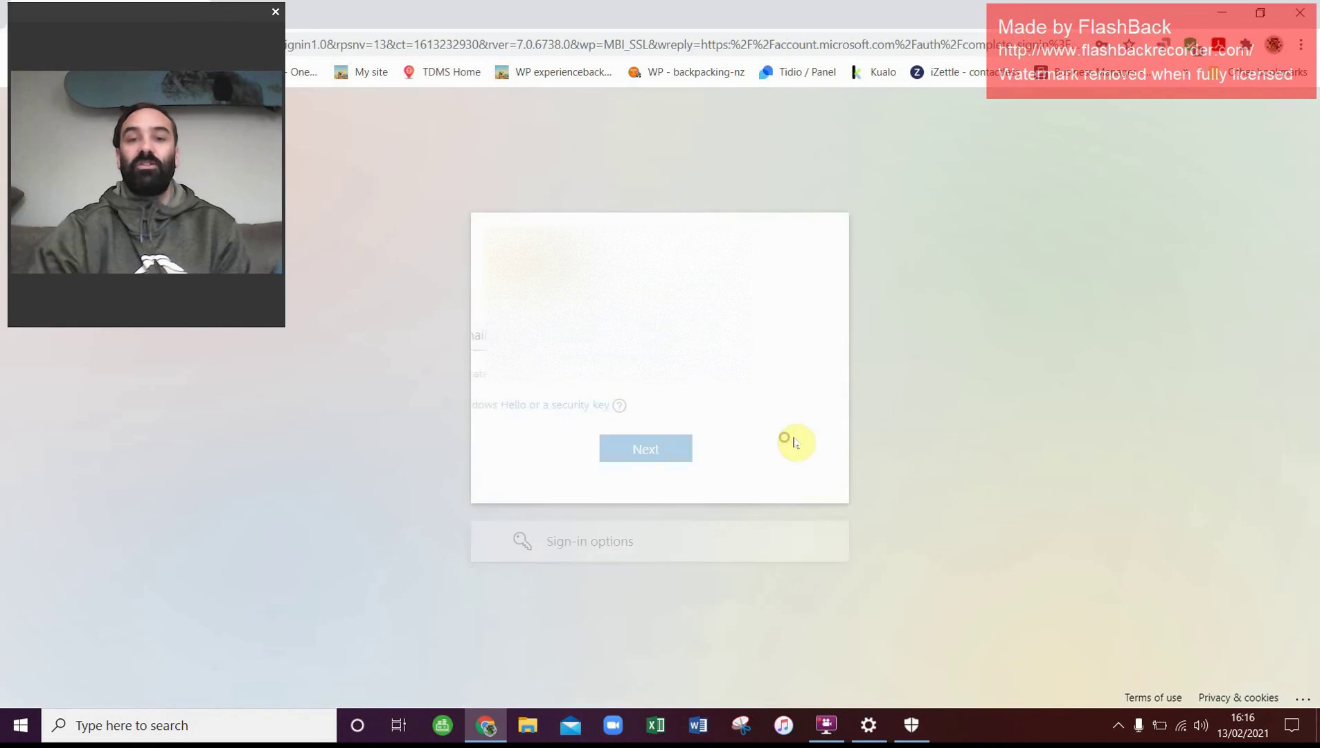
click(773, 507)
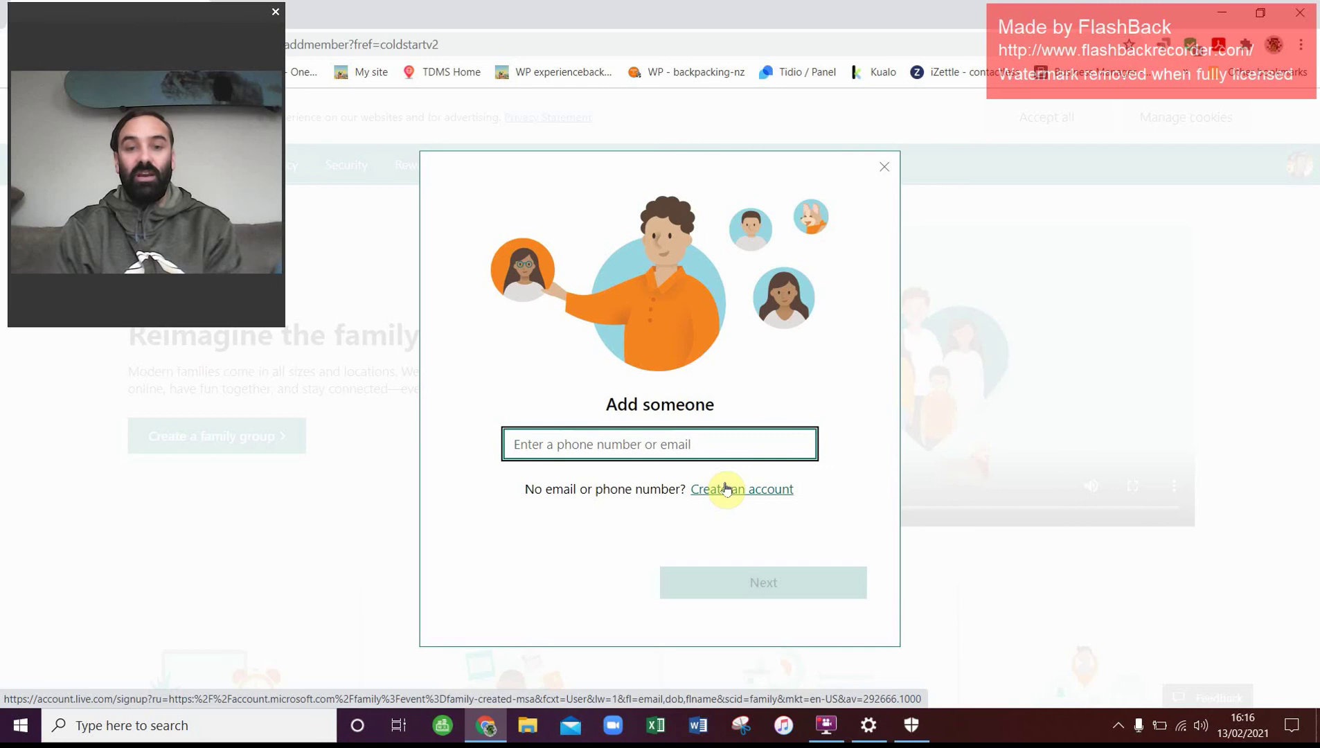
Paste the invitee's email address and assign them the Organizer role.
key(ctrl+v)
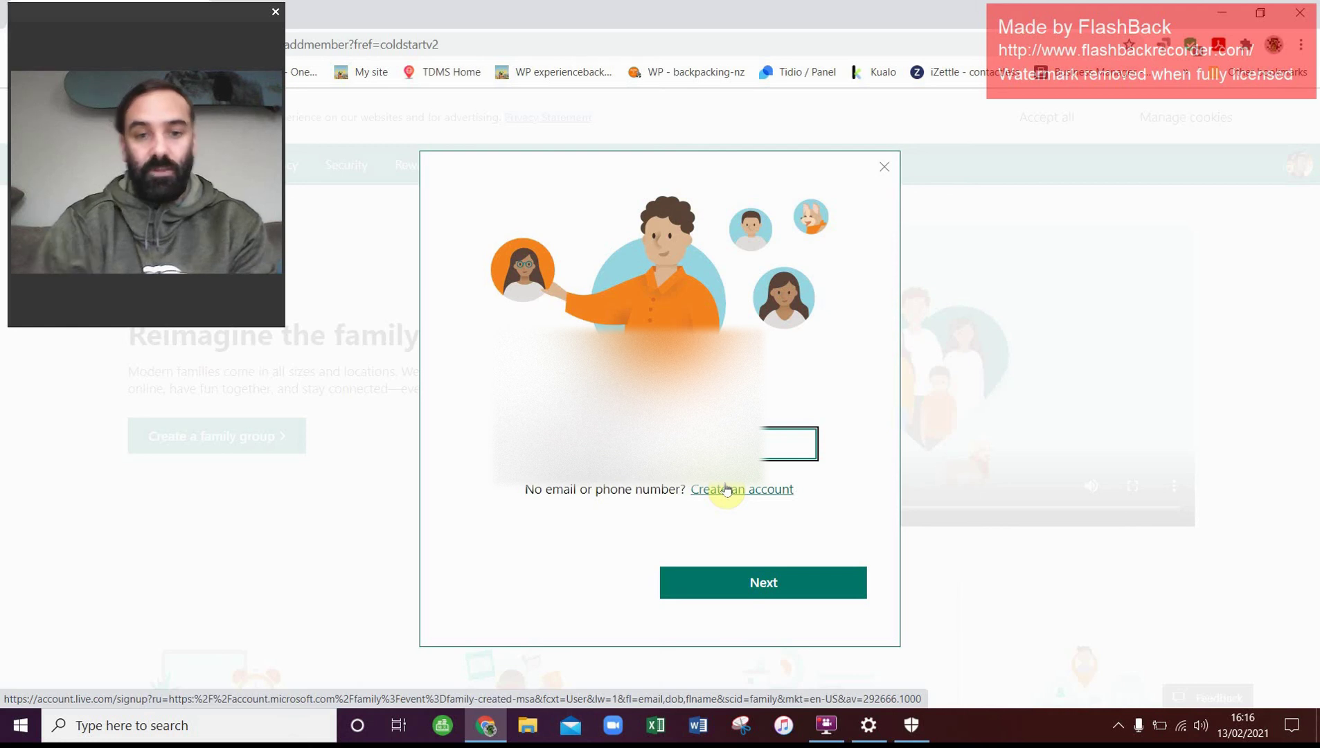
click(758, 583)
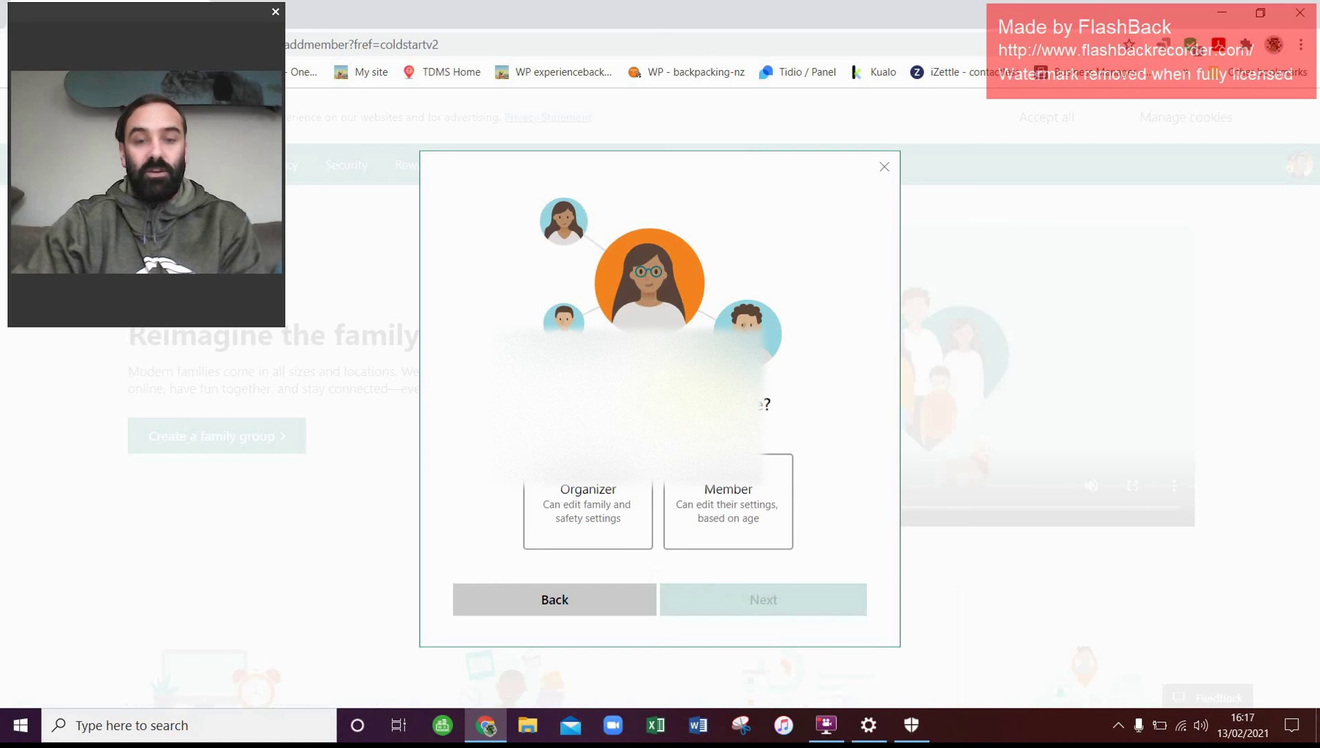
click(550, 520)
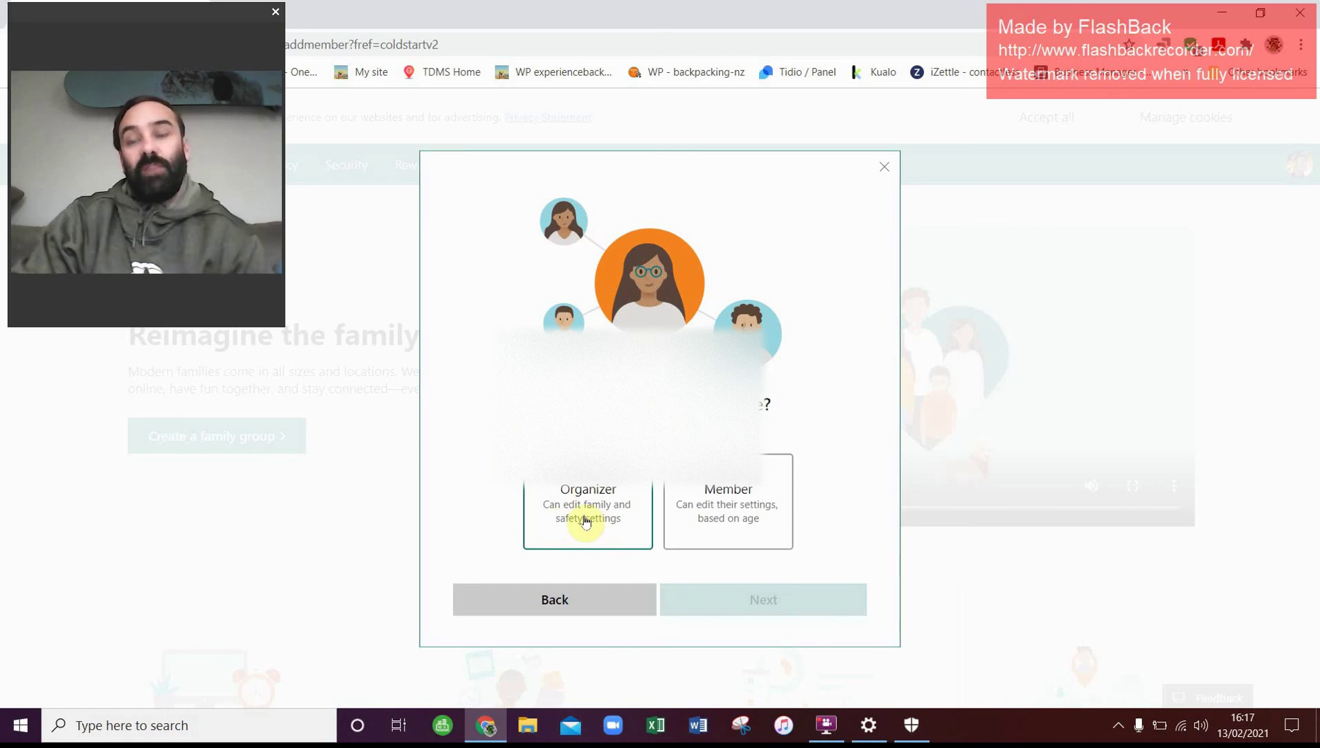
click(701, 510)
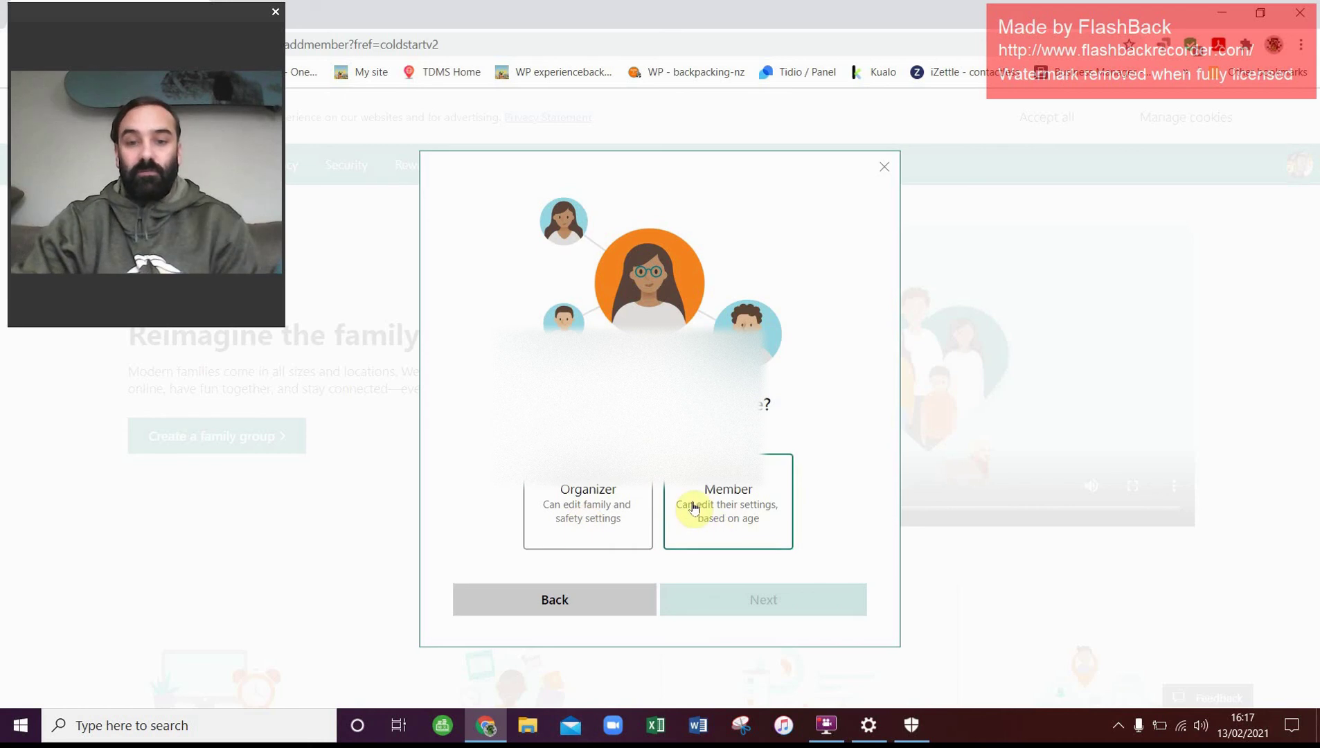
click(605, 506)
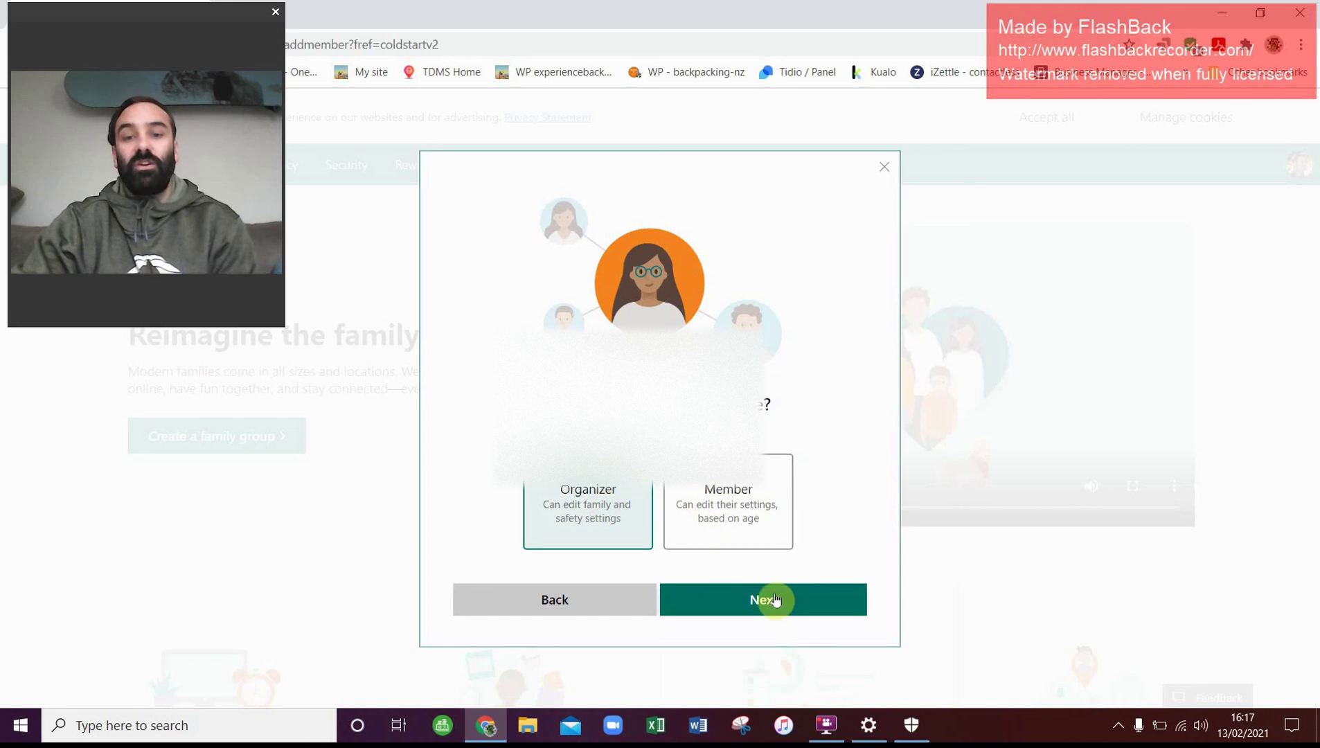
Enter the captcha characters and send the family invitation.
click(776, 600)
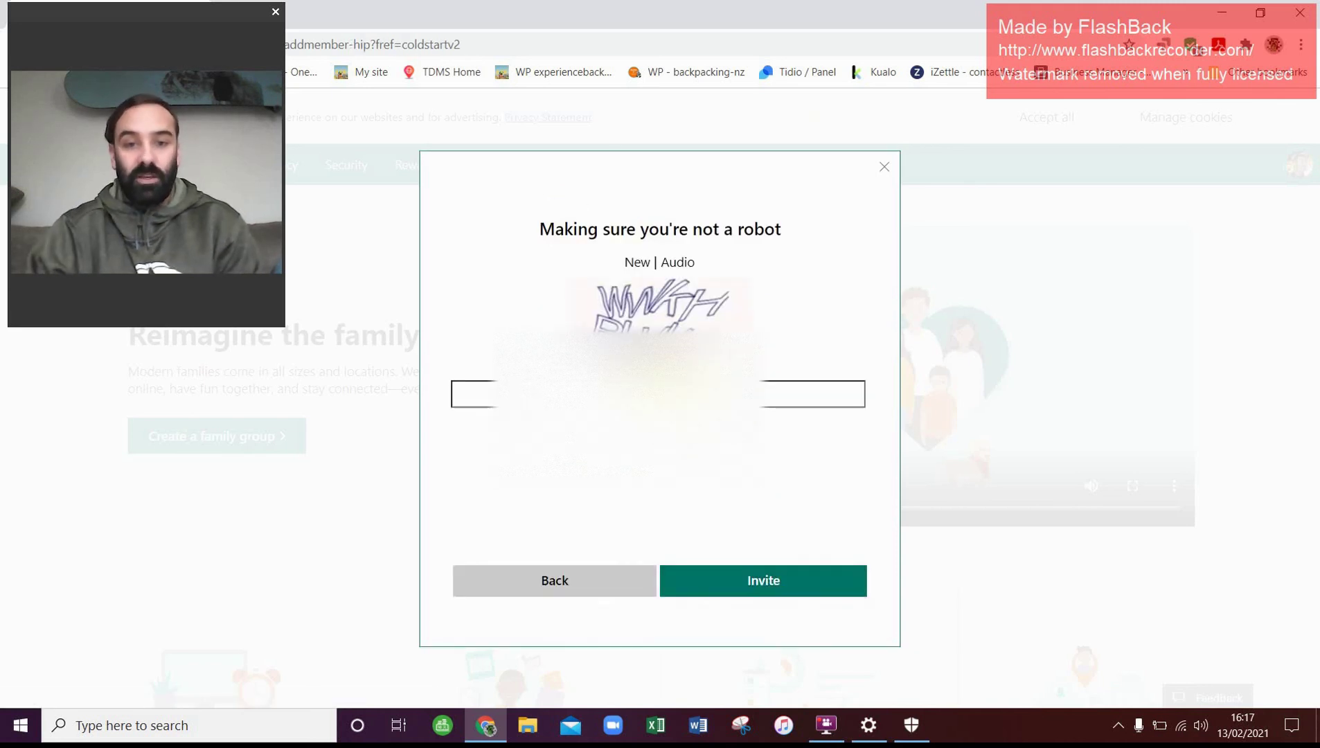
click(817, 386)
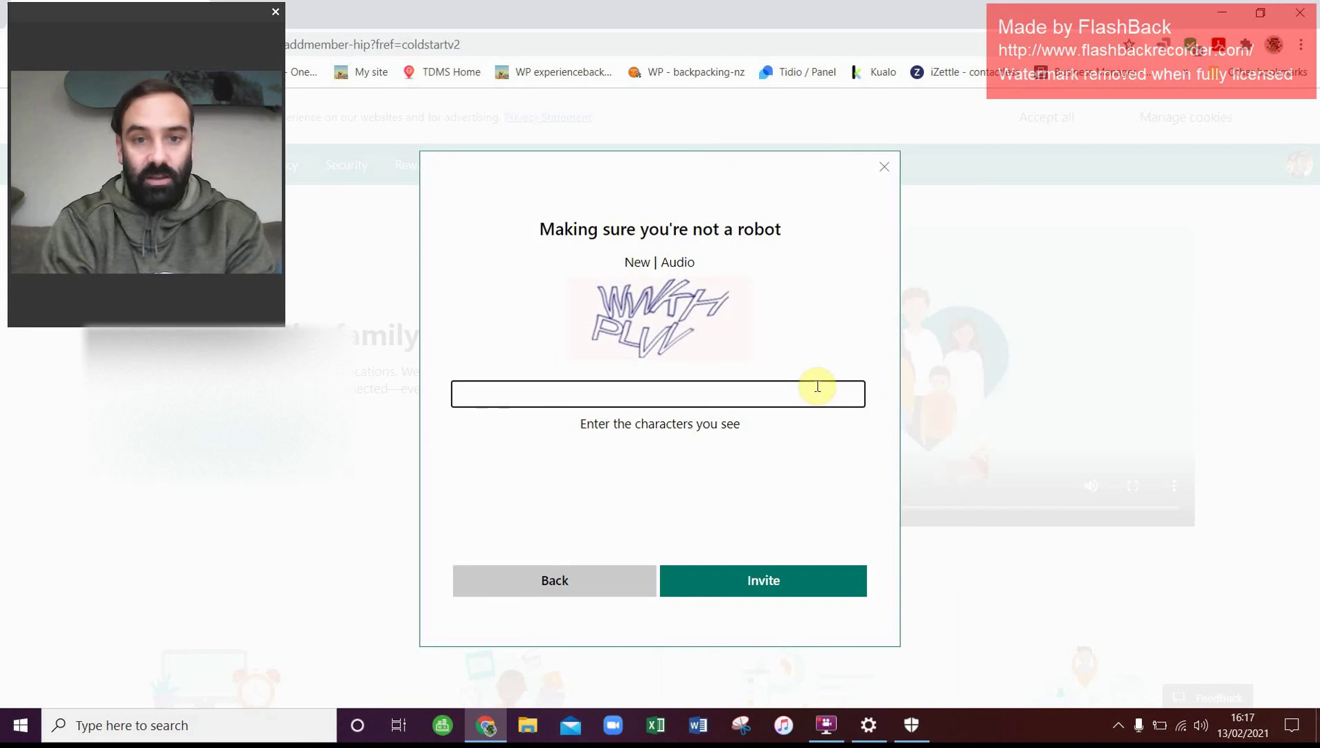
text(wwkh)
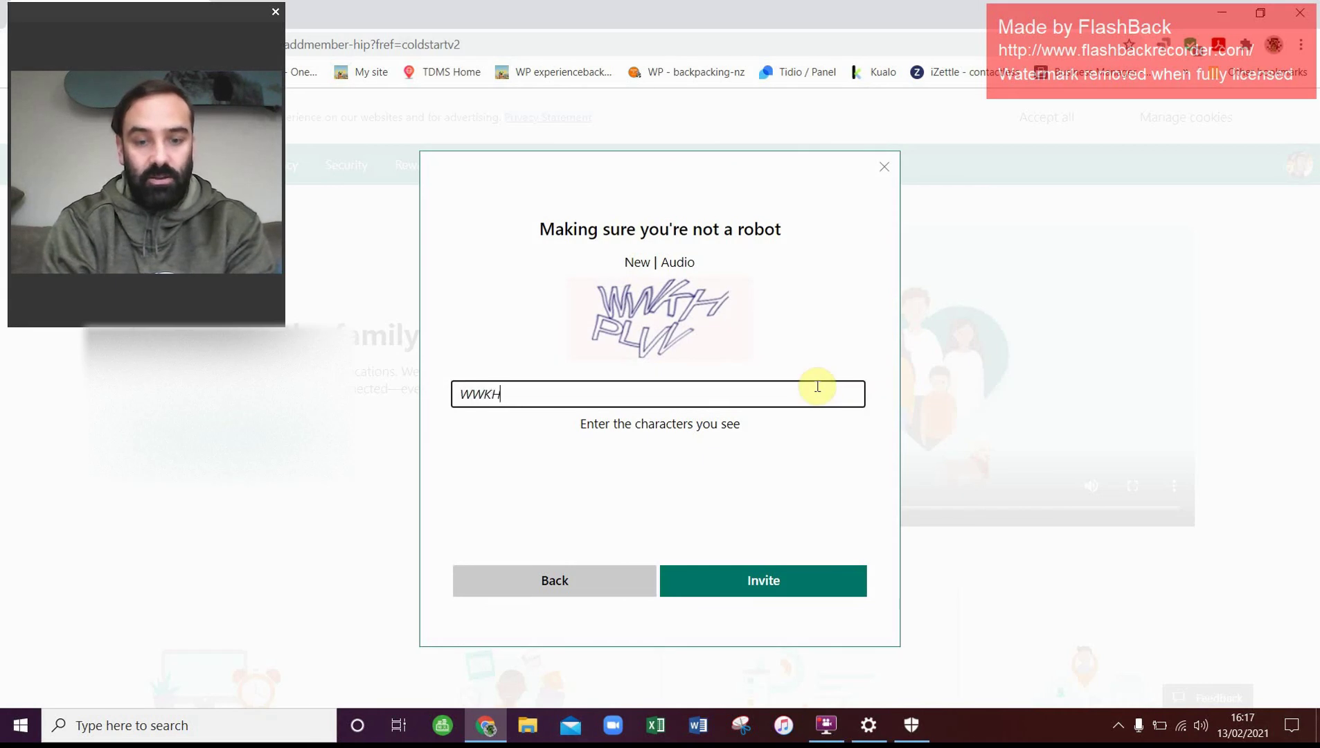
text(pl)
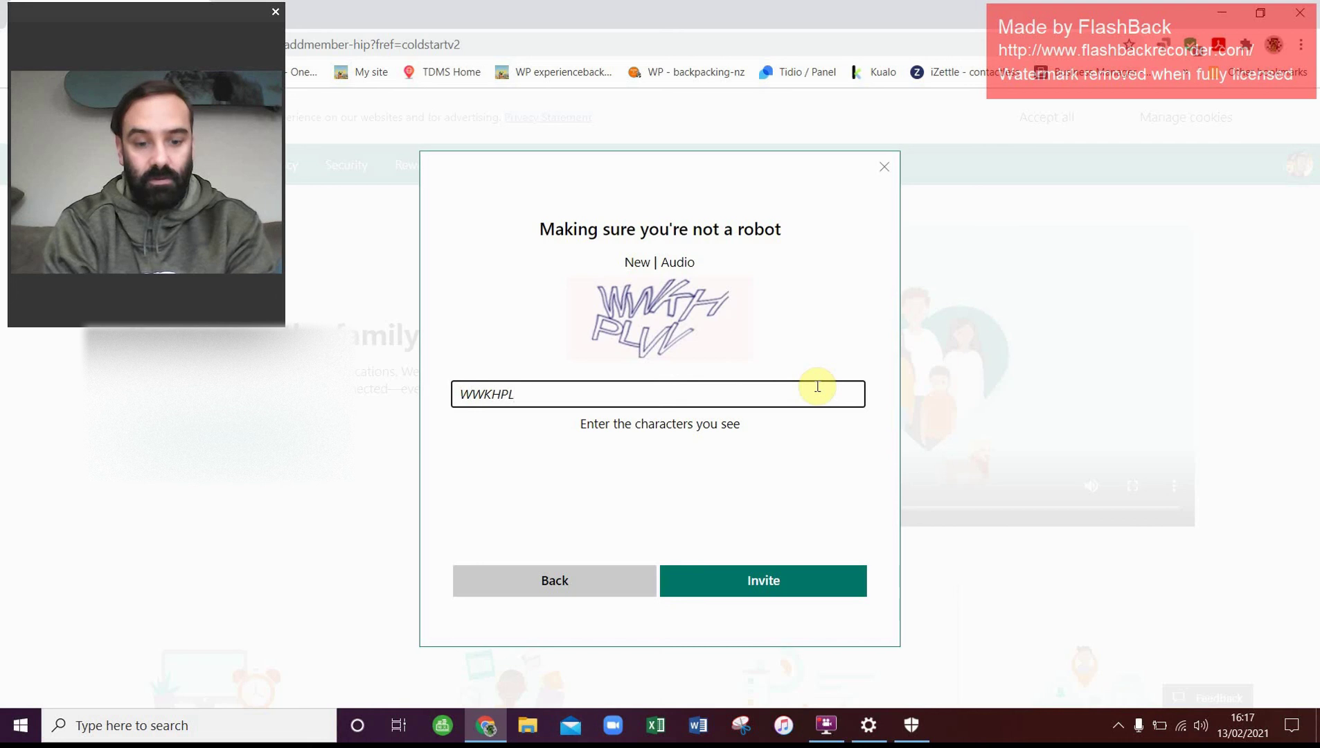
text(vv)
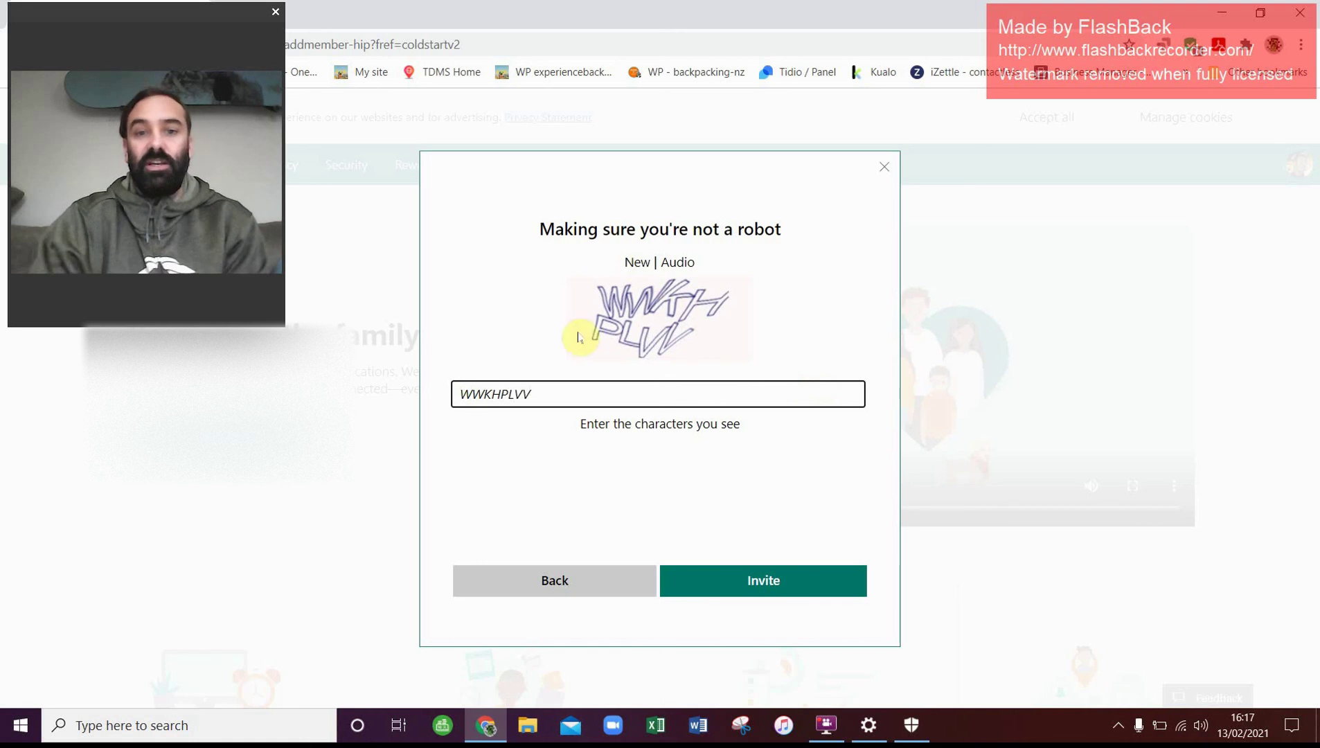
click(723, 583)
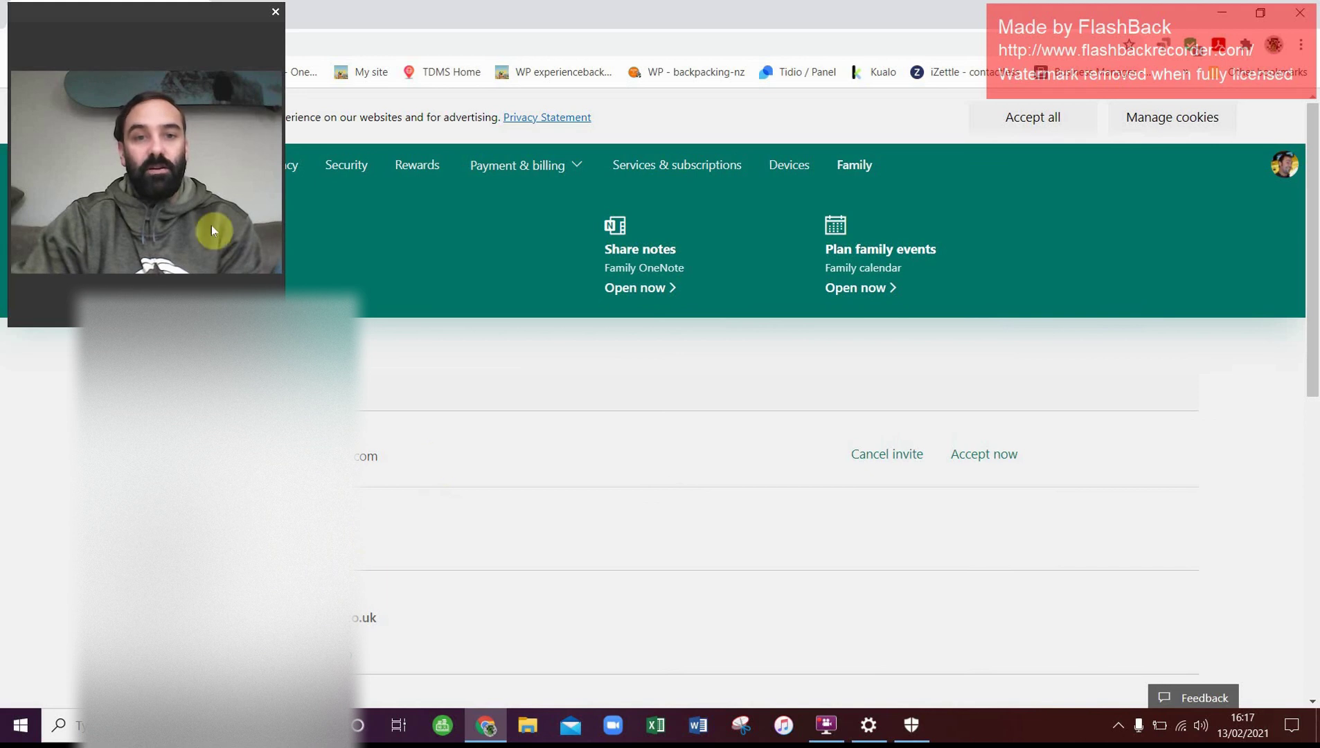
Scroll through the family page to review the pending invitation.
scroll(480, 385, down, 5)
scroll(480, 386, up, 4)
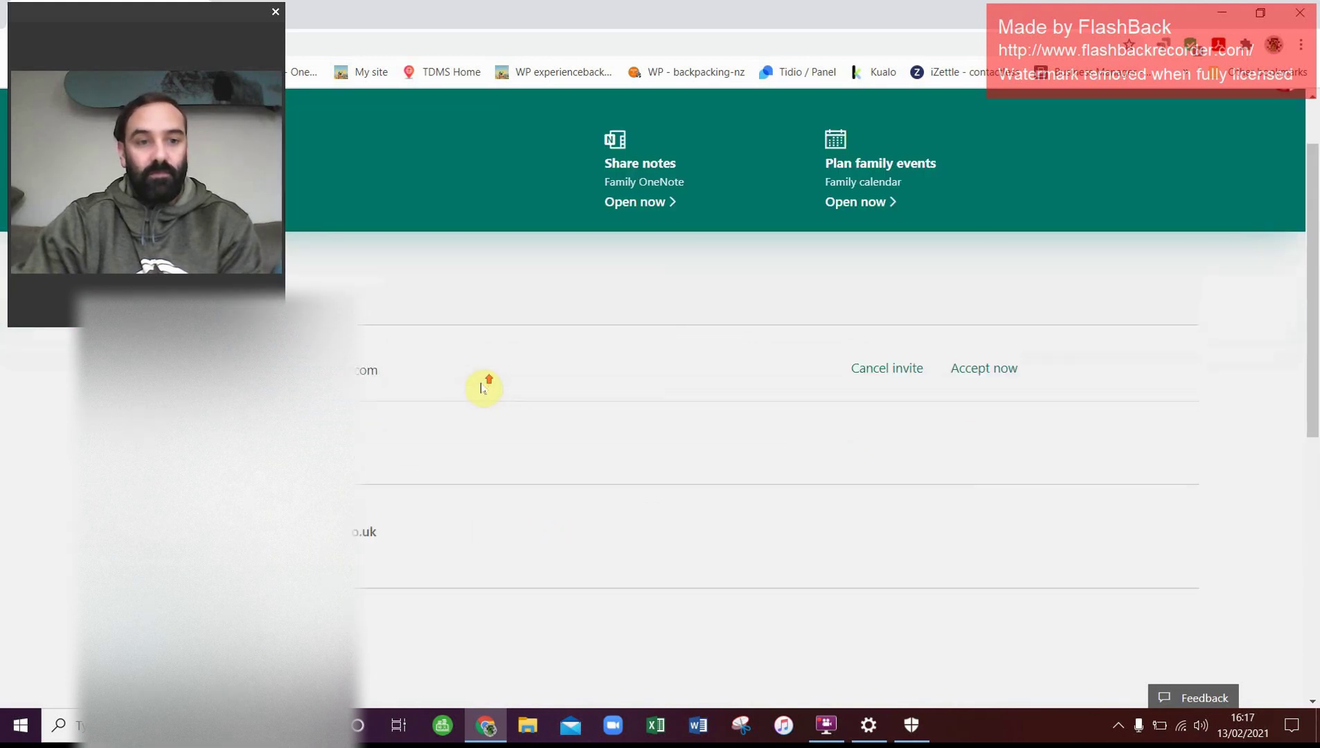
scroll(488, 387, down, 1)
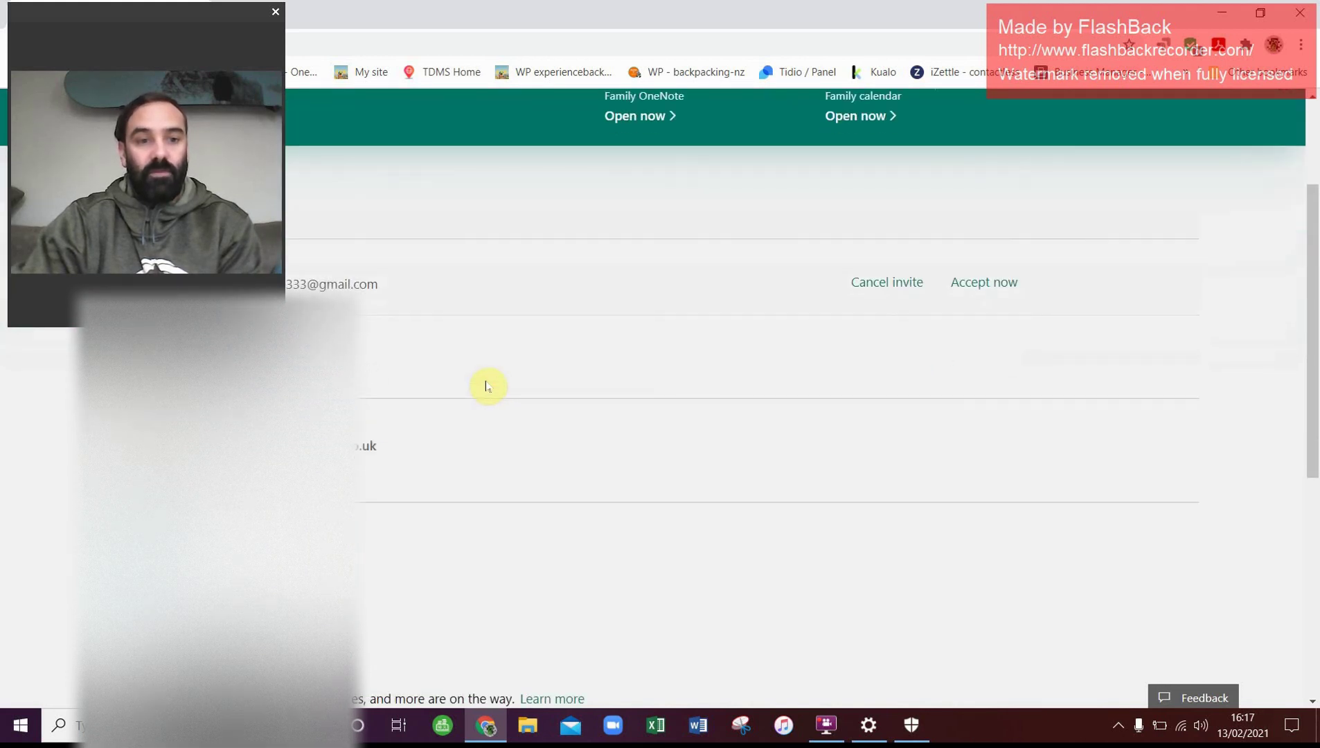
scroll(488, 386, down, 1)
scroll(487, 386, down, 1)
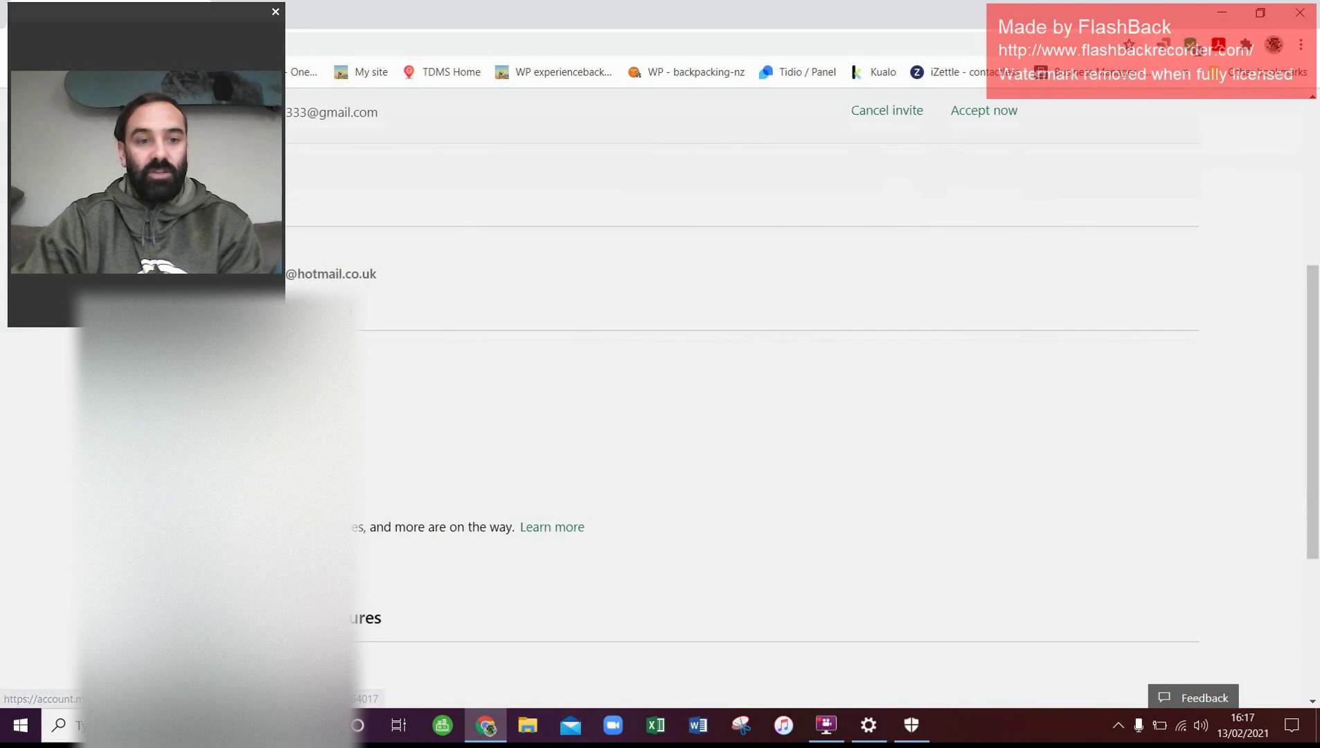
scroll(741, 402, up, 1)
scroll(741, 401, down, 2)
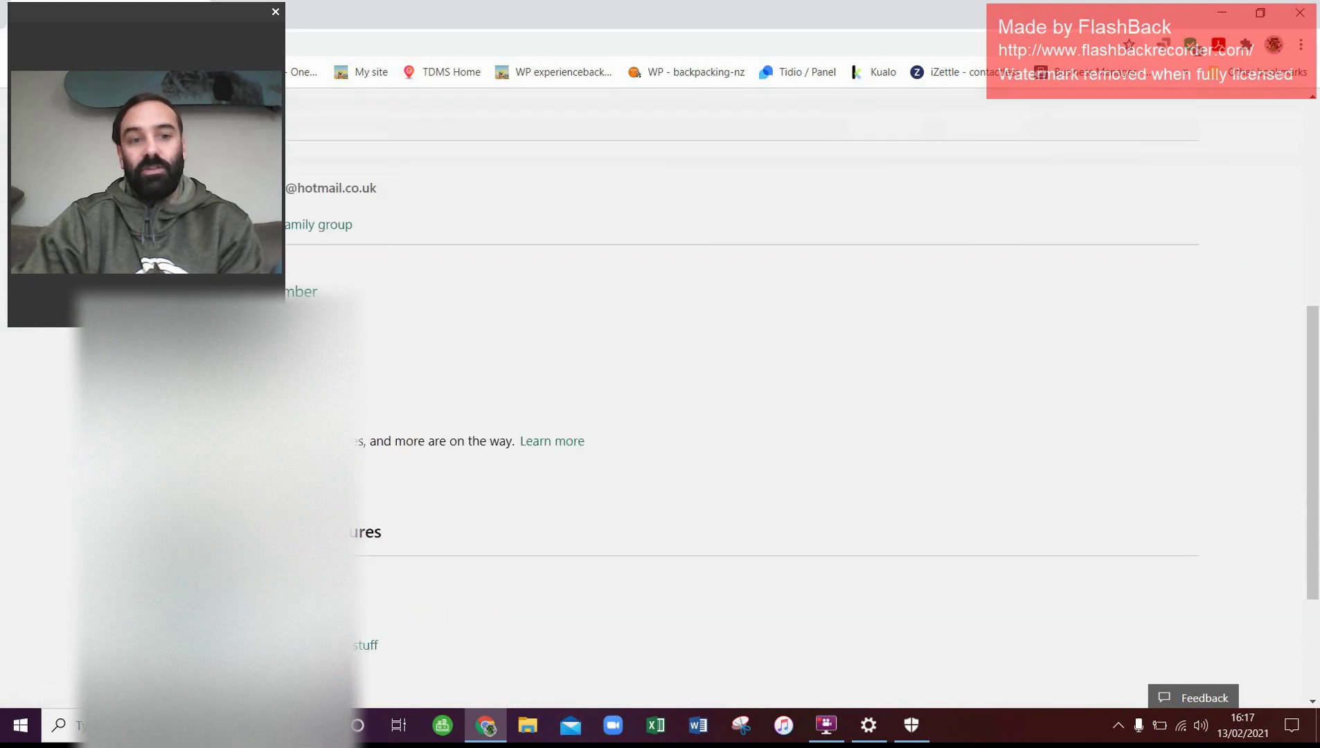
scroll(741, 402, down, 1)
scroll(397, 376, down, 1)
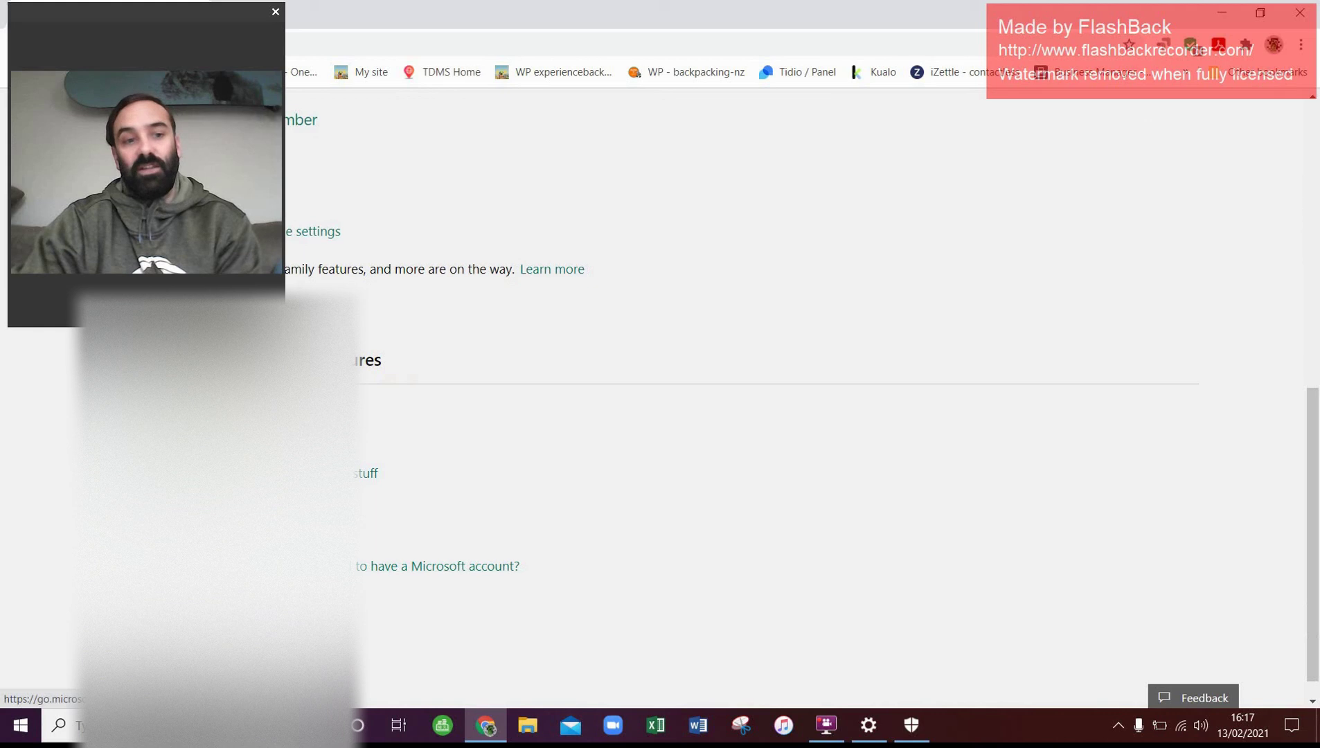
scroll(386, 406, up, 6)
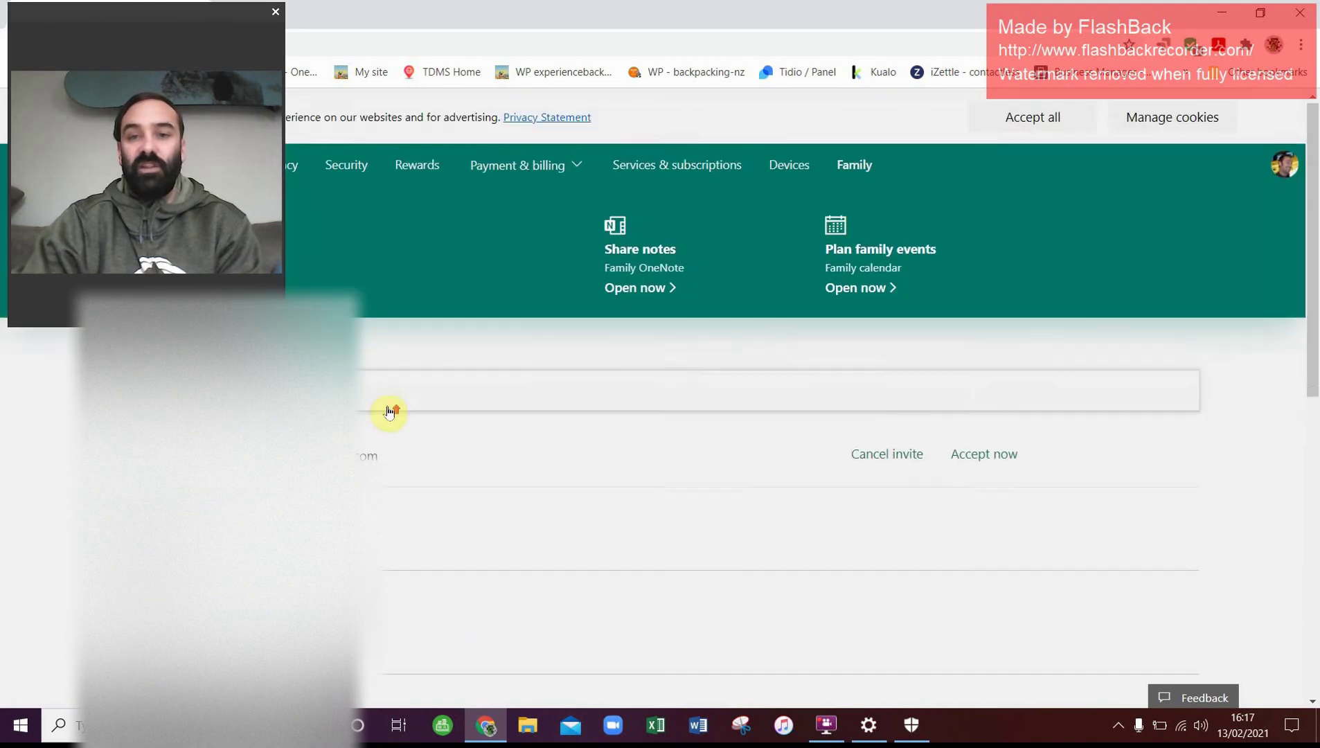
scroll(391, 406, down, 1)
scroll(441, 374, up, 1)
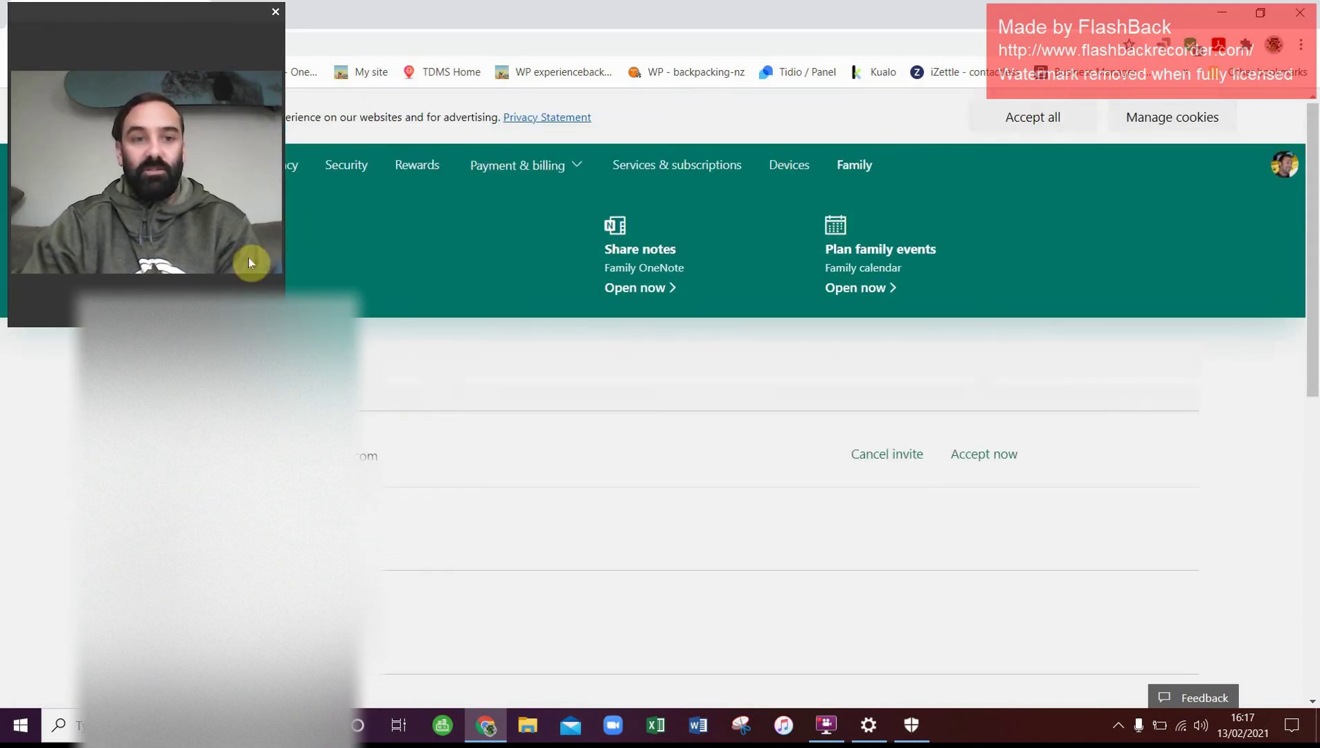
drag(147, 14, 163, 241)
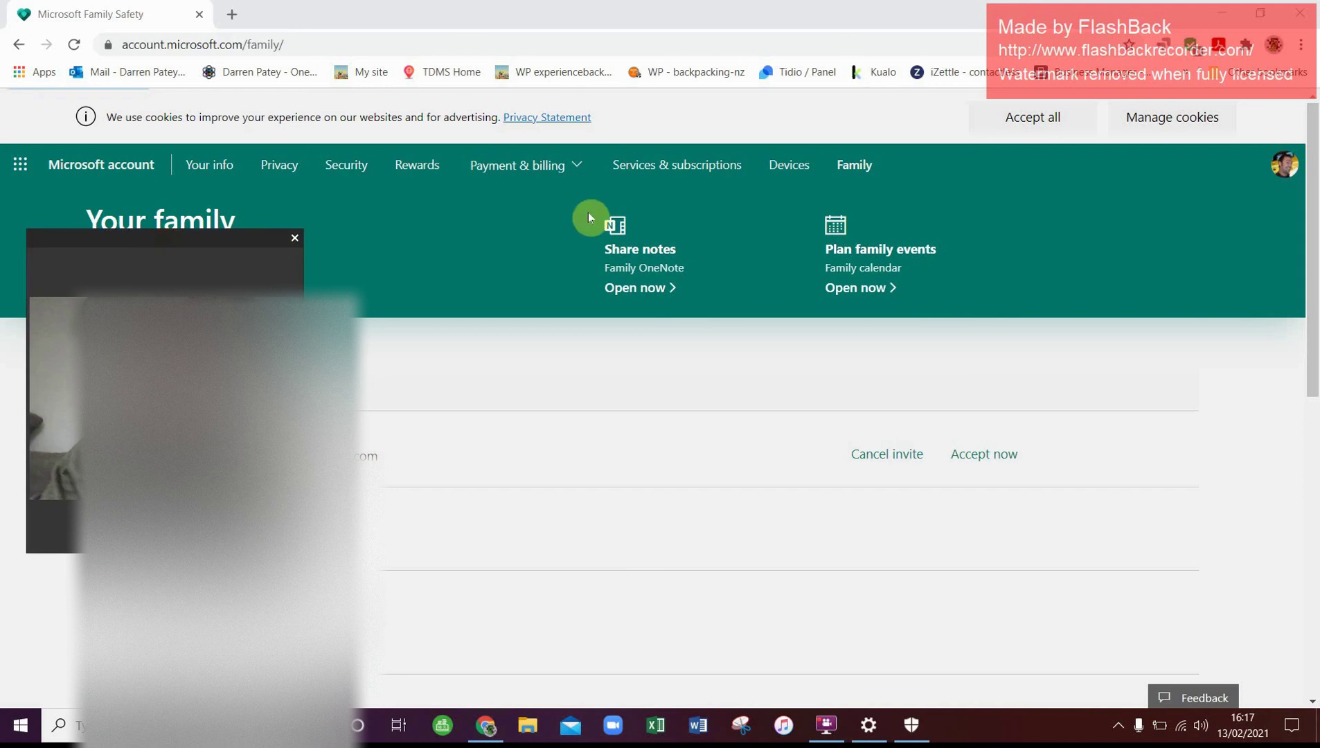
Reload the Family page from the nav bar, confirming the invite is still pending.
click(864, 167)
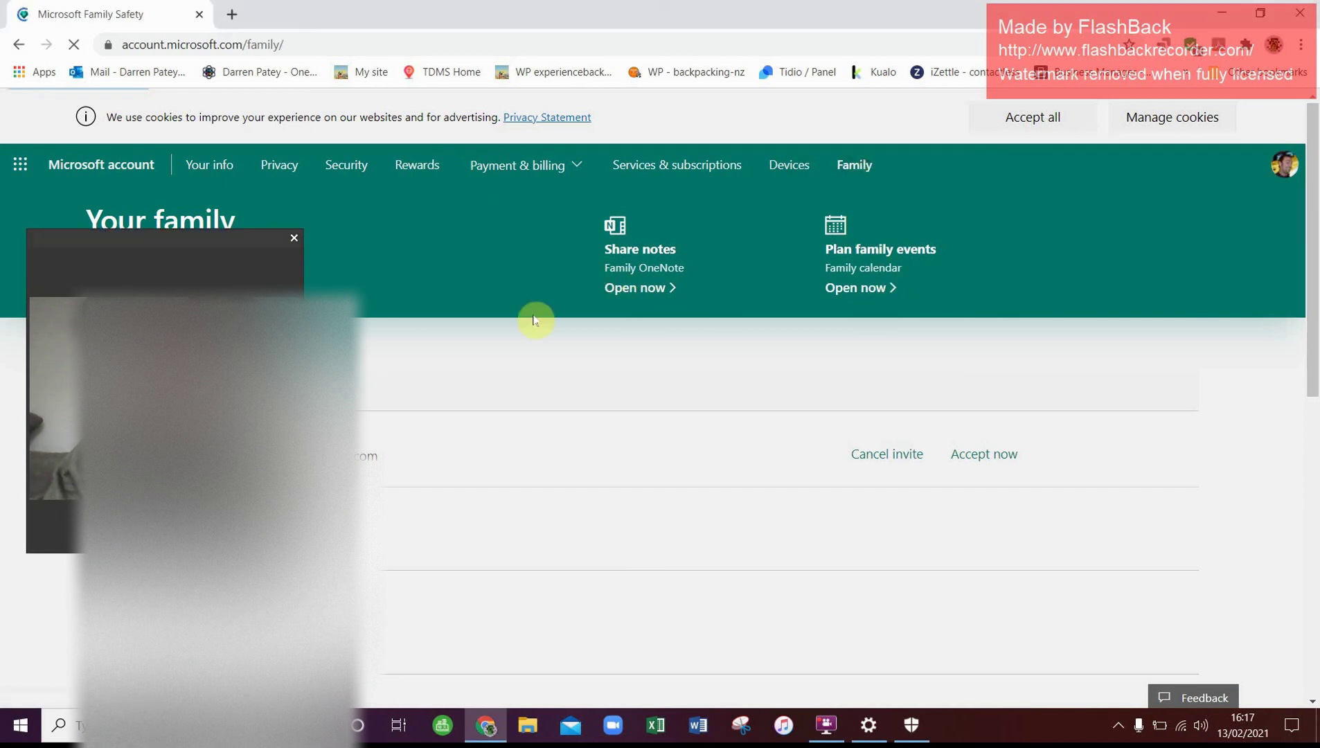
scroll(533, 320, down, 6)
scroll(583, 356, up, 5)
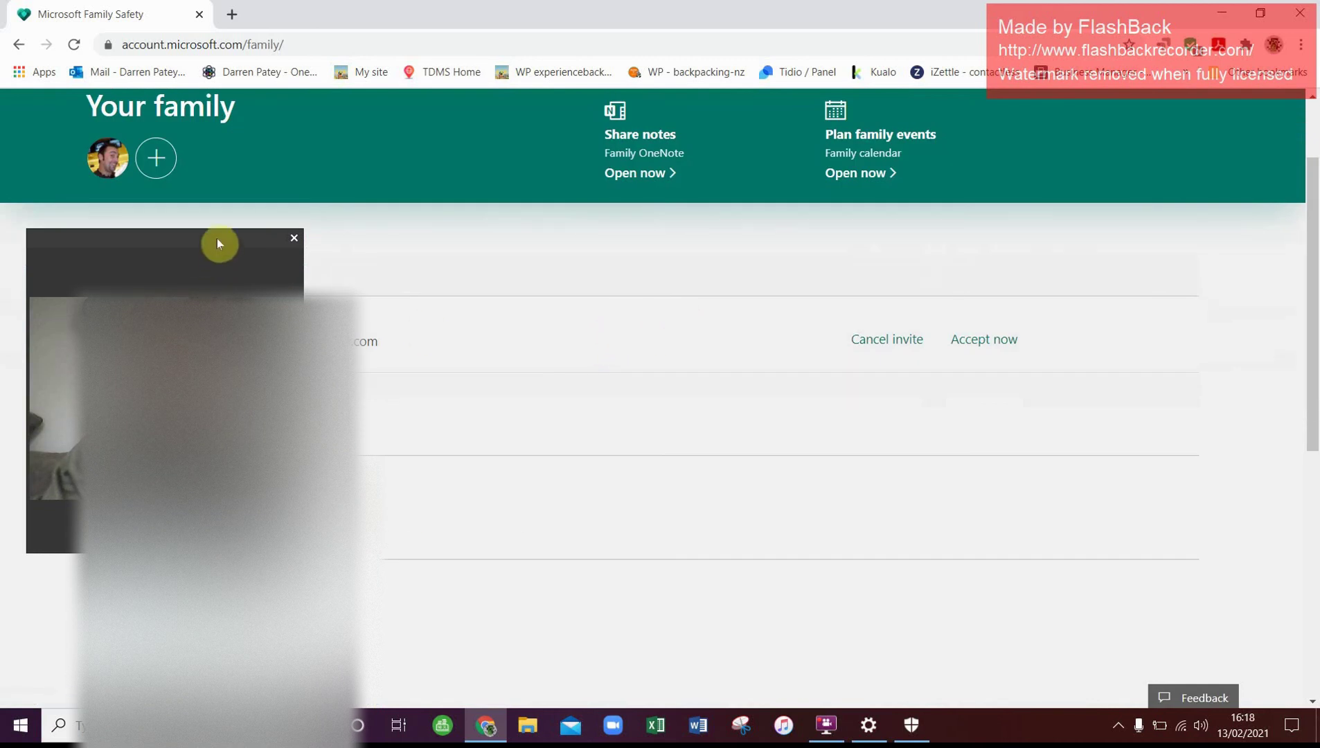
drag(217, 244, 211, 156)
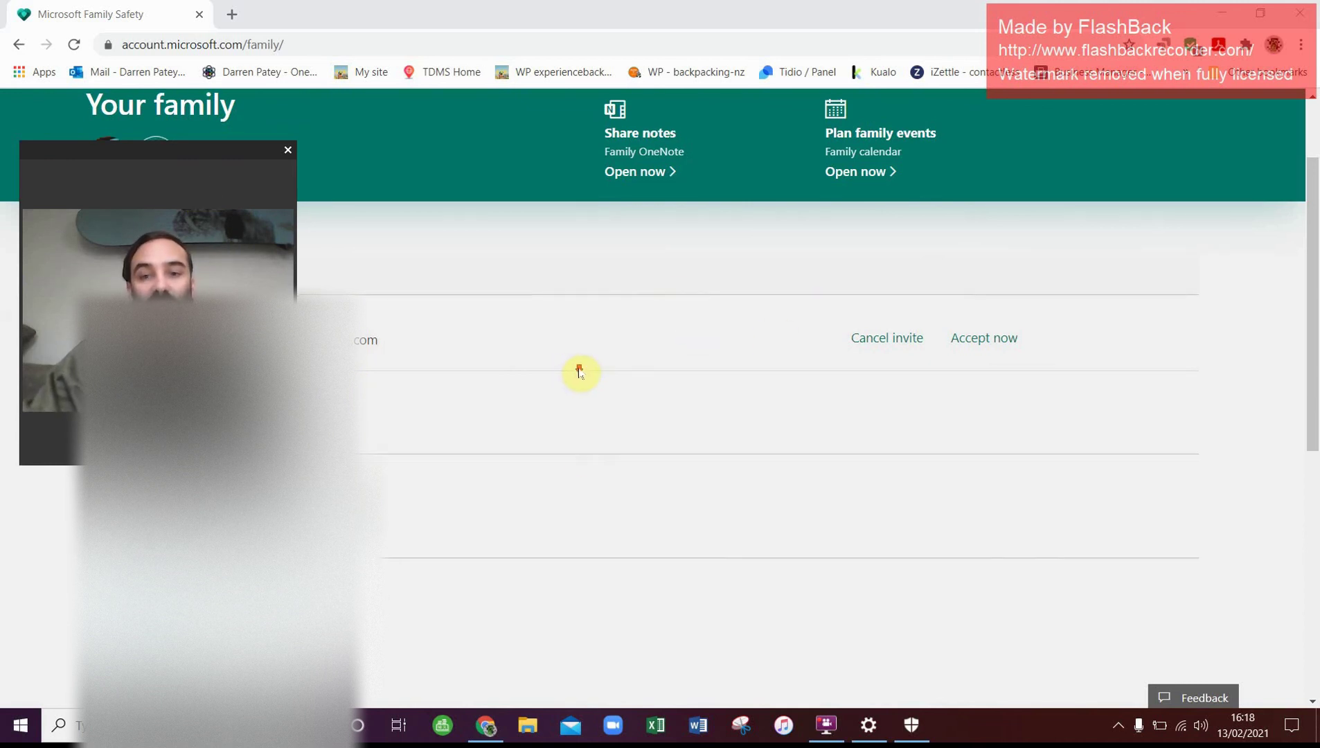
scroll(575, 374, up, 2)
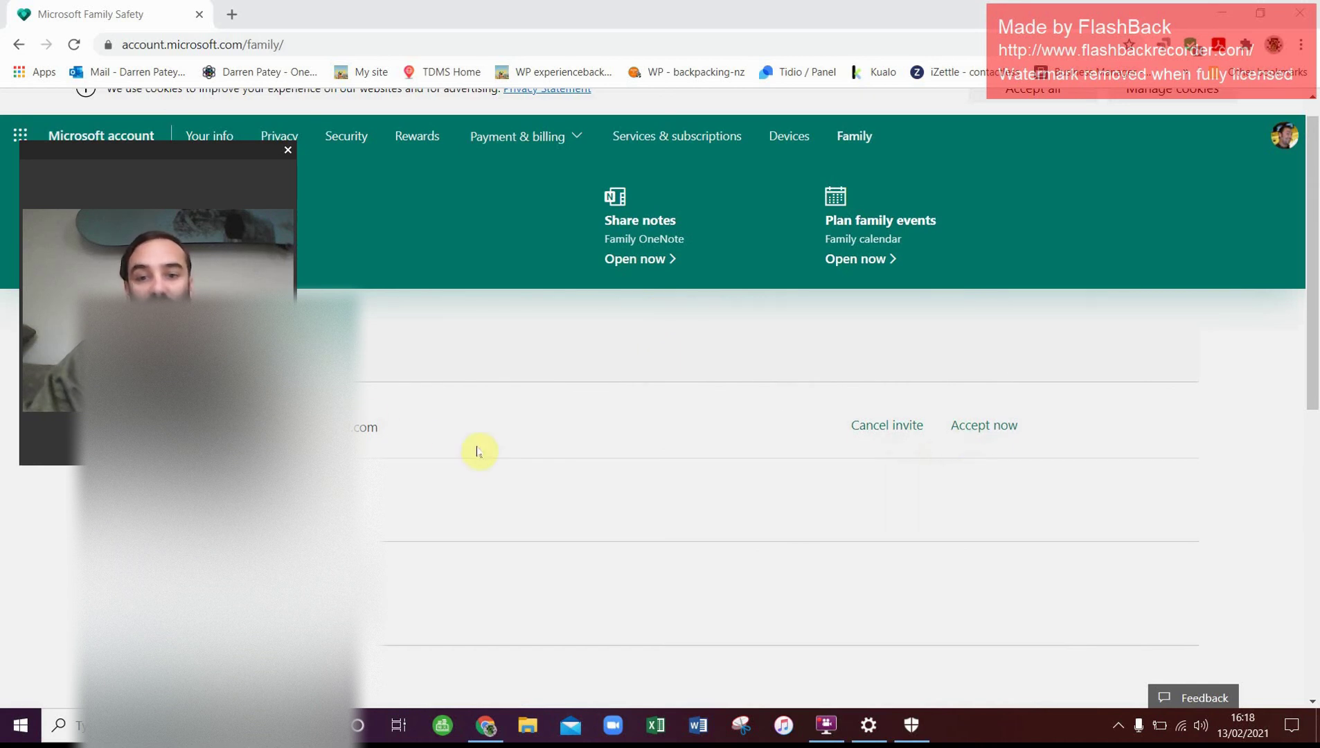
drag(234, 154, 562, 356)
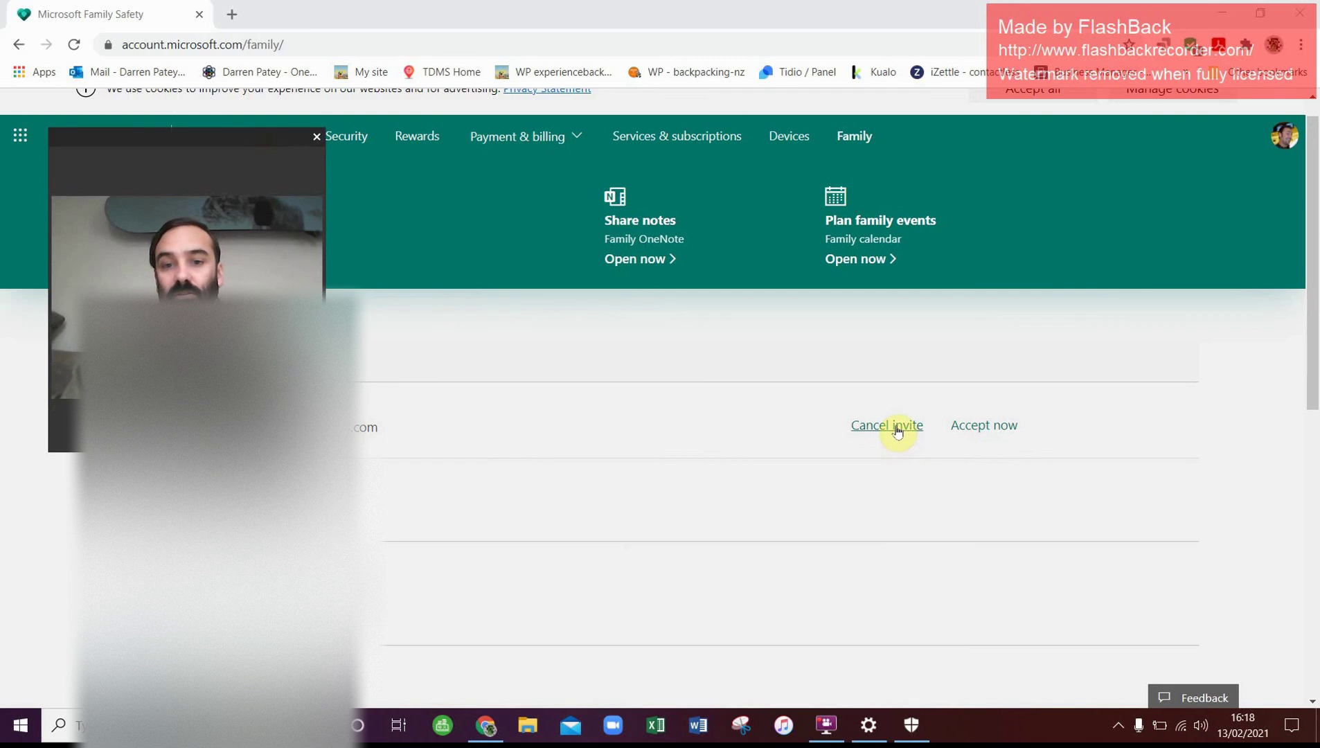
Cancel the pending invite, confirm Remove, and scroll the resulting overview page.
click(897, 431)
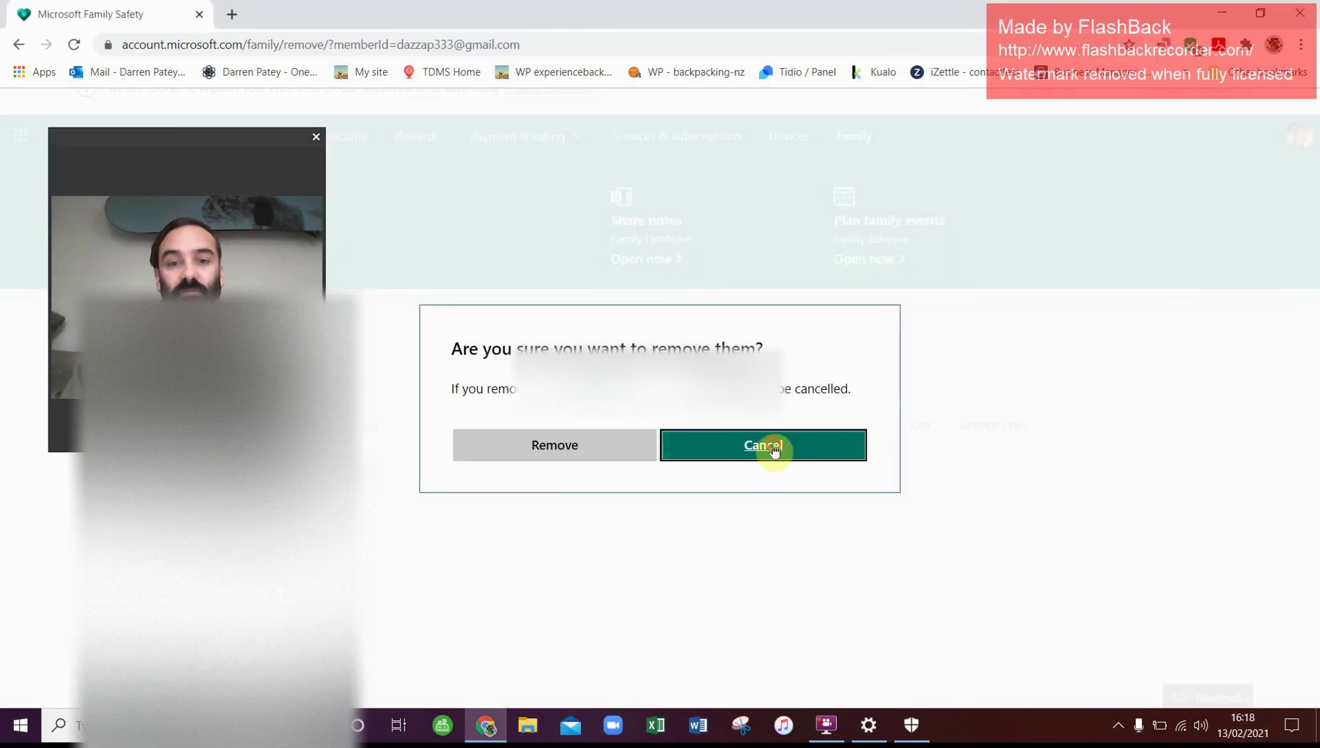
click(774, 450)
click(869, 431)
click(633, 447)
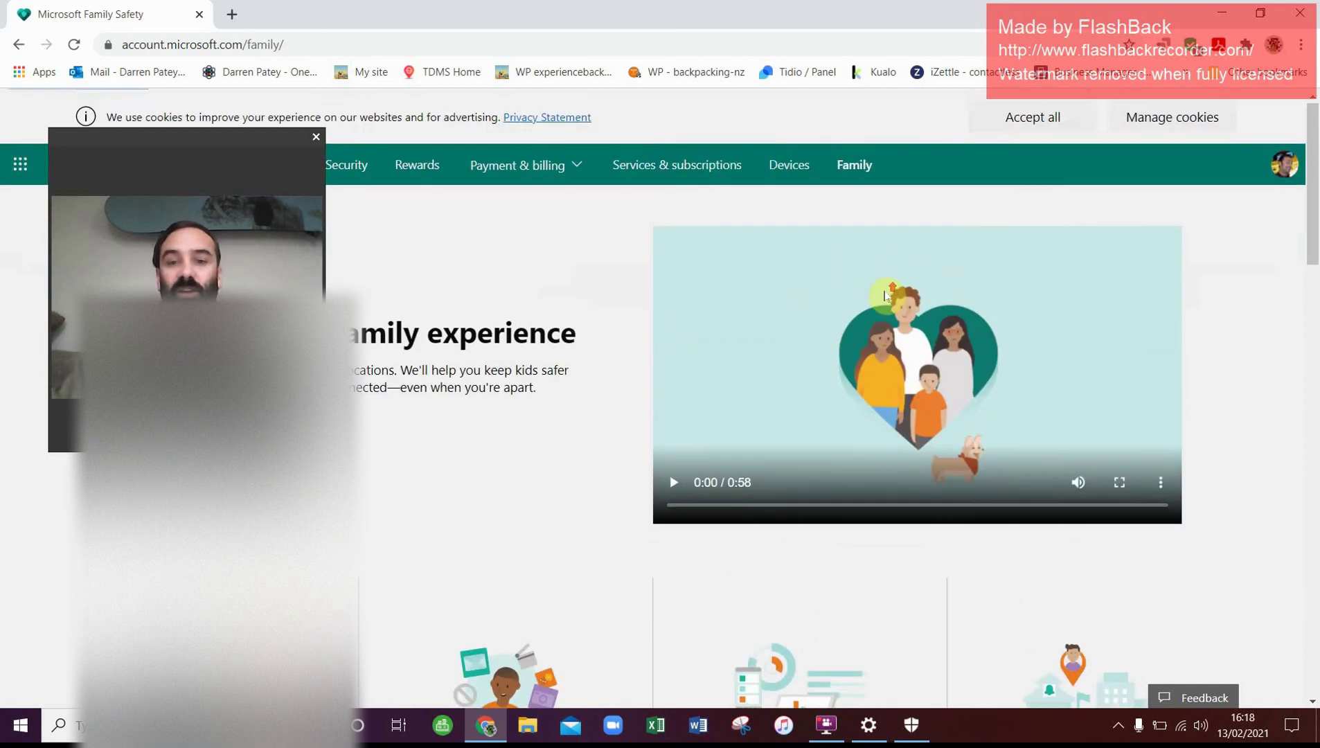
scroll(643, 344, down, 1)
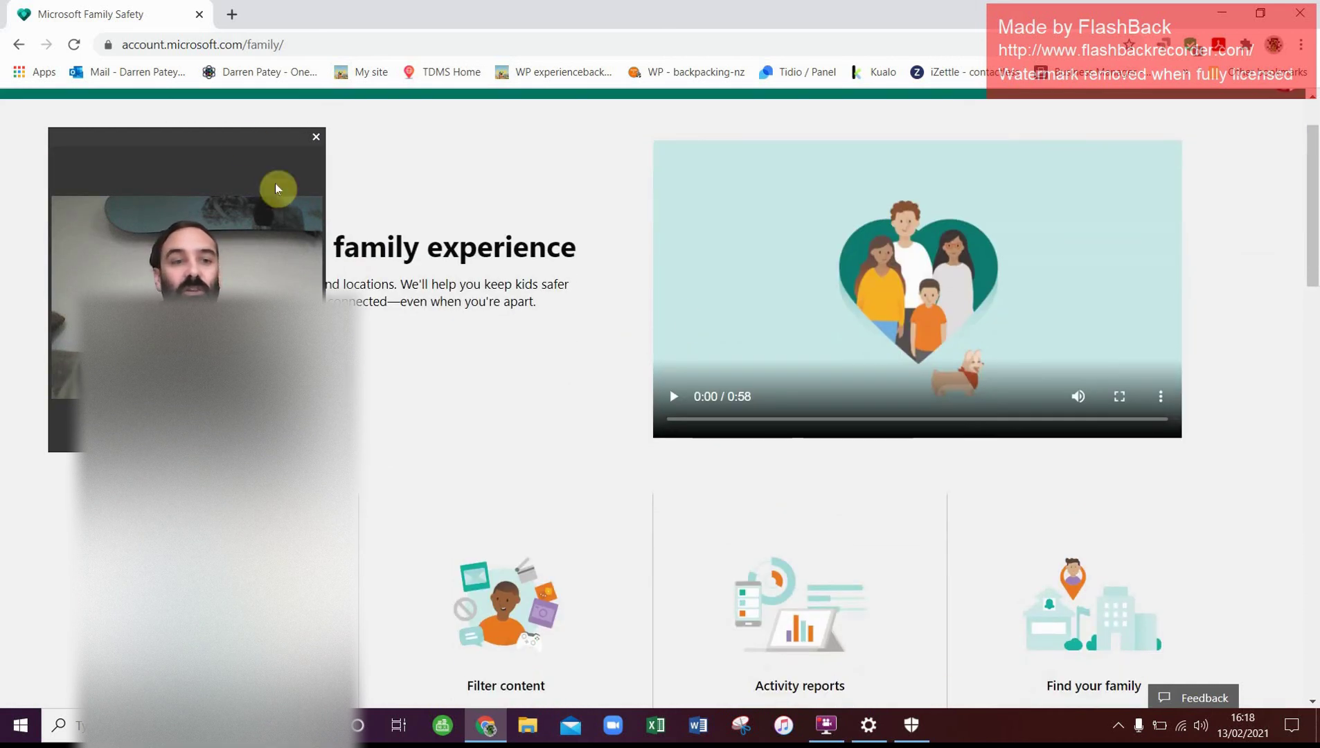
drag(279, 185, 208, 77)
scroll(359, 225, down, 2)
scroll(426, 509, down, 5)
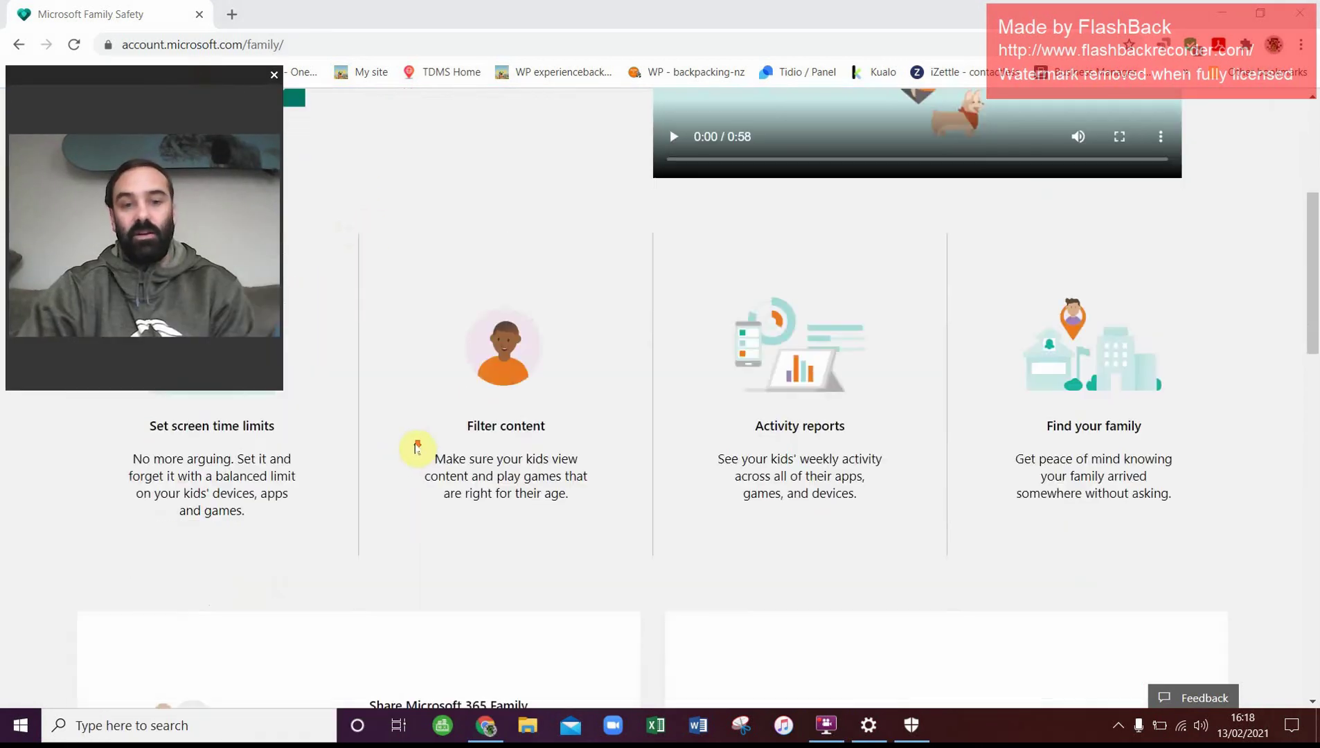
scroll(836, 271, up, 3)
scroll(836, 280, up, 4)
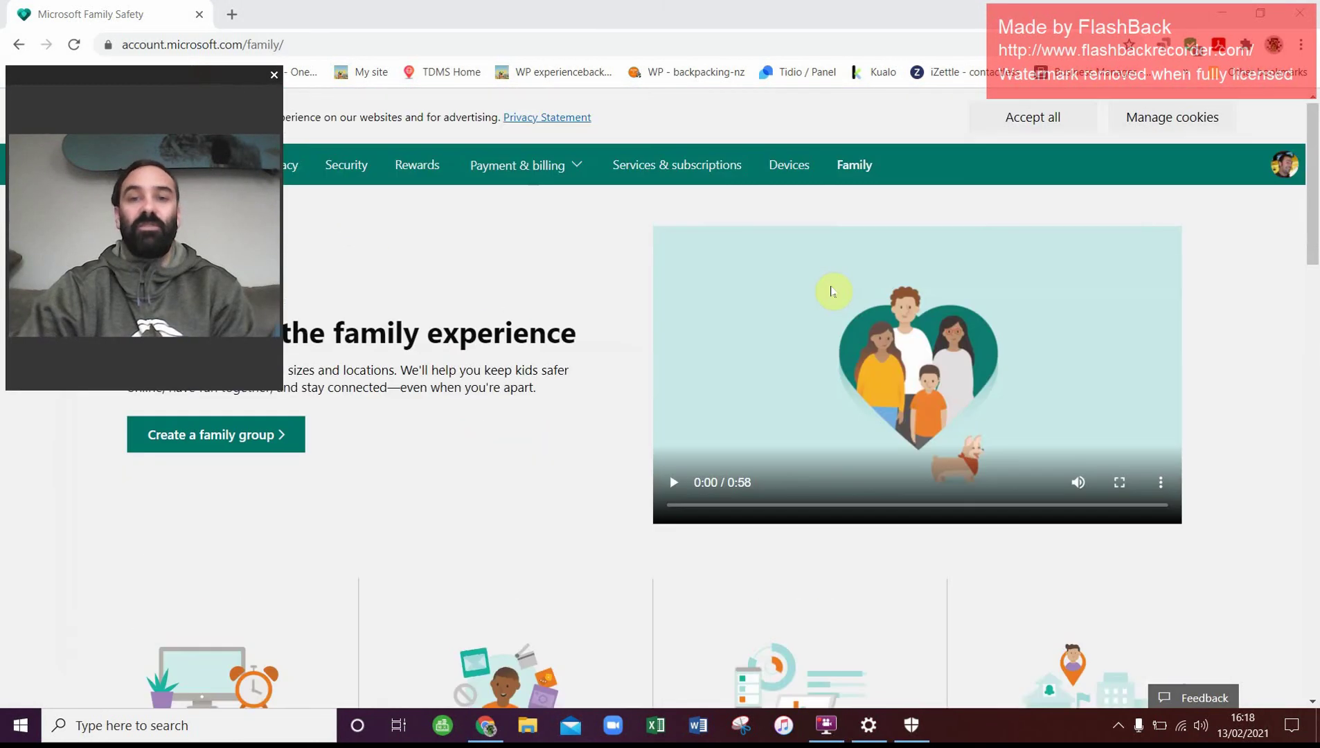